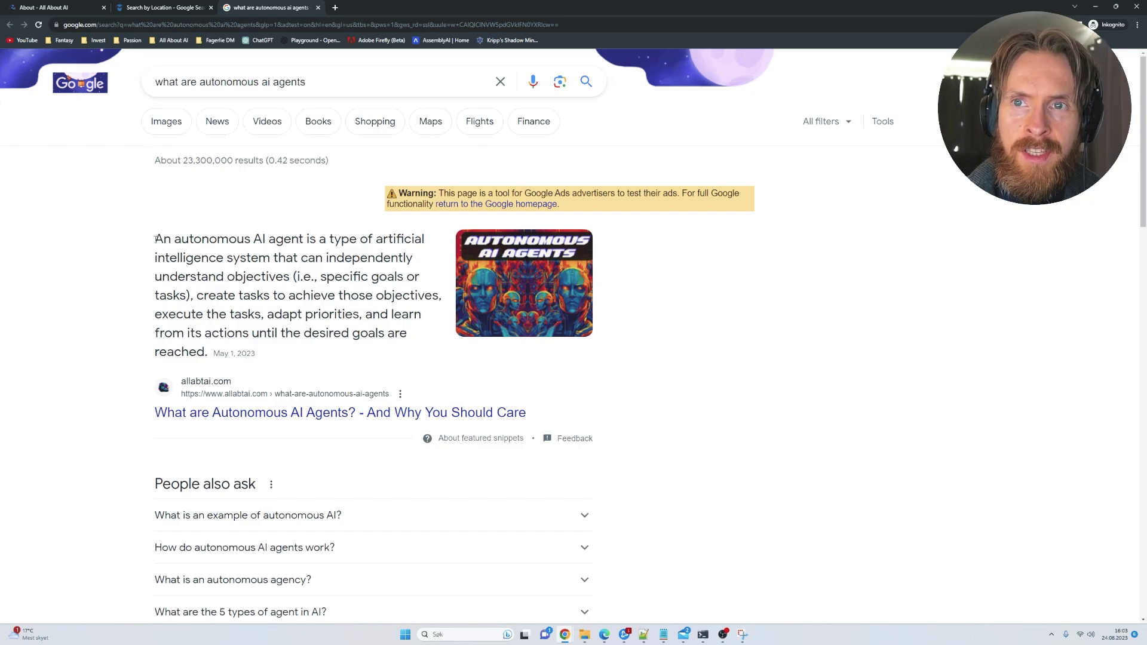
Step: Highlight the allabtai.com featured snippet that defines autonomous AI agents
drag(232, 245, 214, 357)
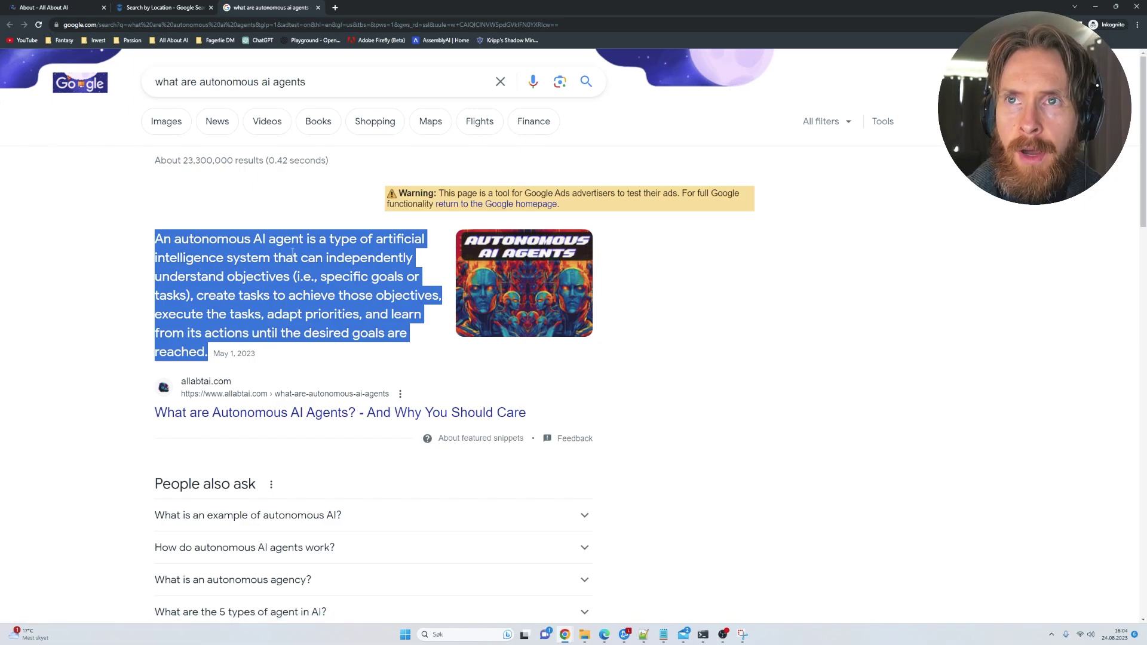
Step: Bring up ChatGPT and highlight the prompt's expert role, specialisation and NLP Friendly format wording
click(1095, 6)
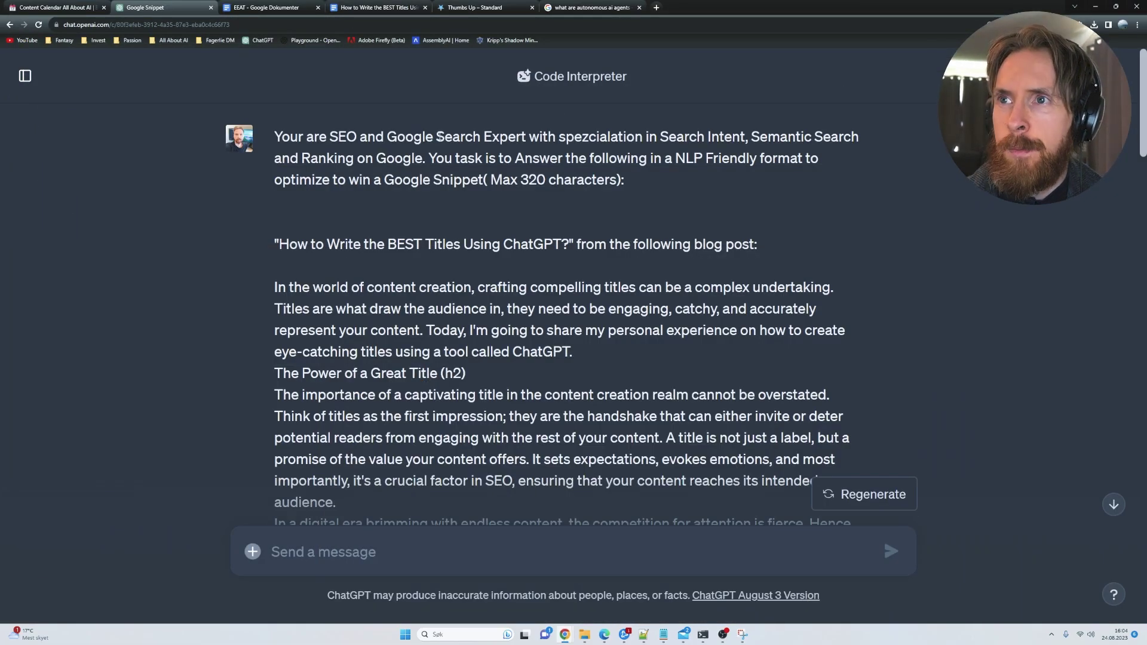
drag(274, 137, 458, 138)
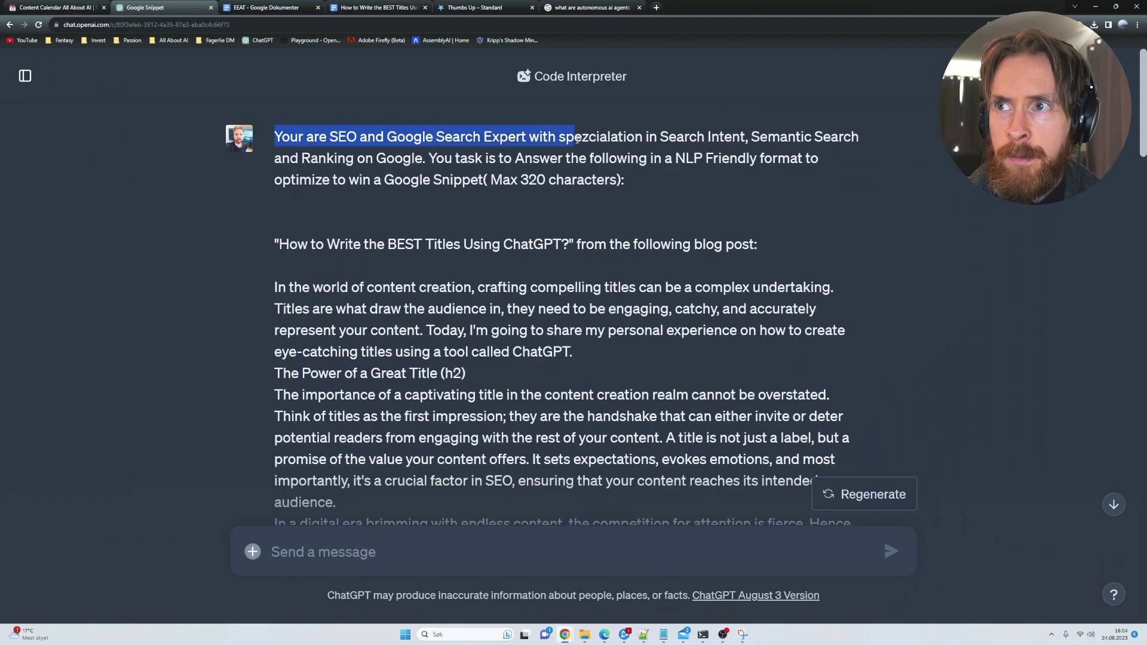
drag(874, 141, 802, 128)
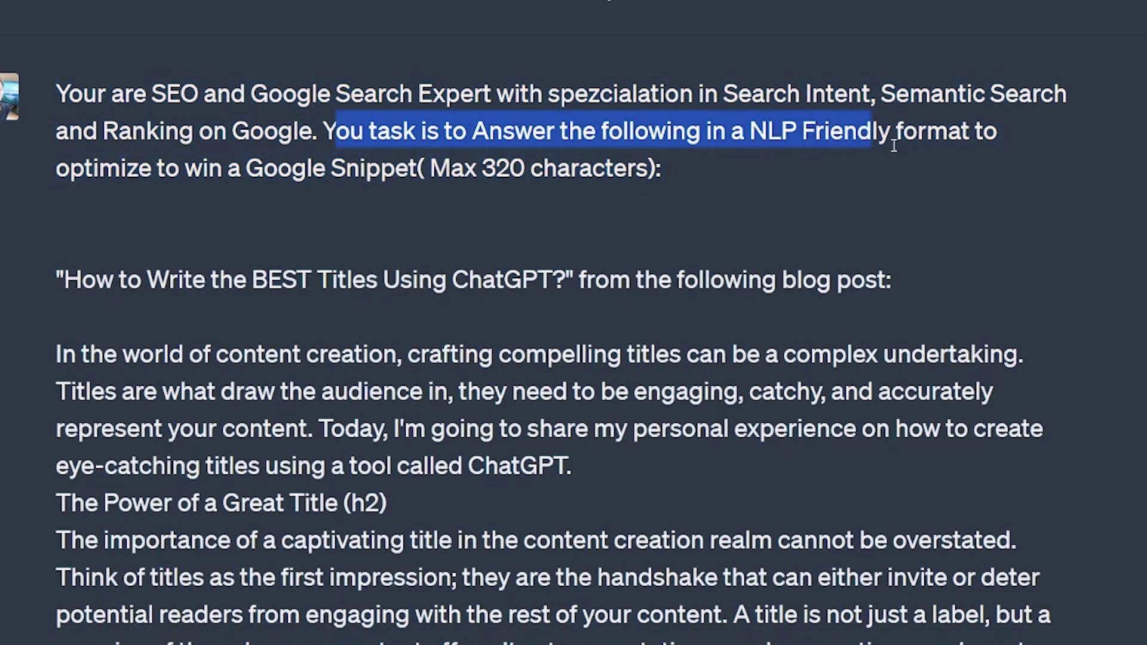
drag(894, 145, 717, 197)
click(704, 181)
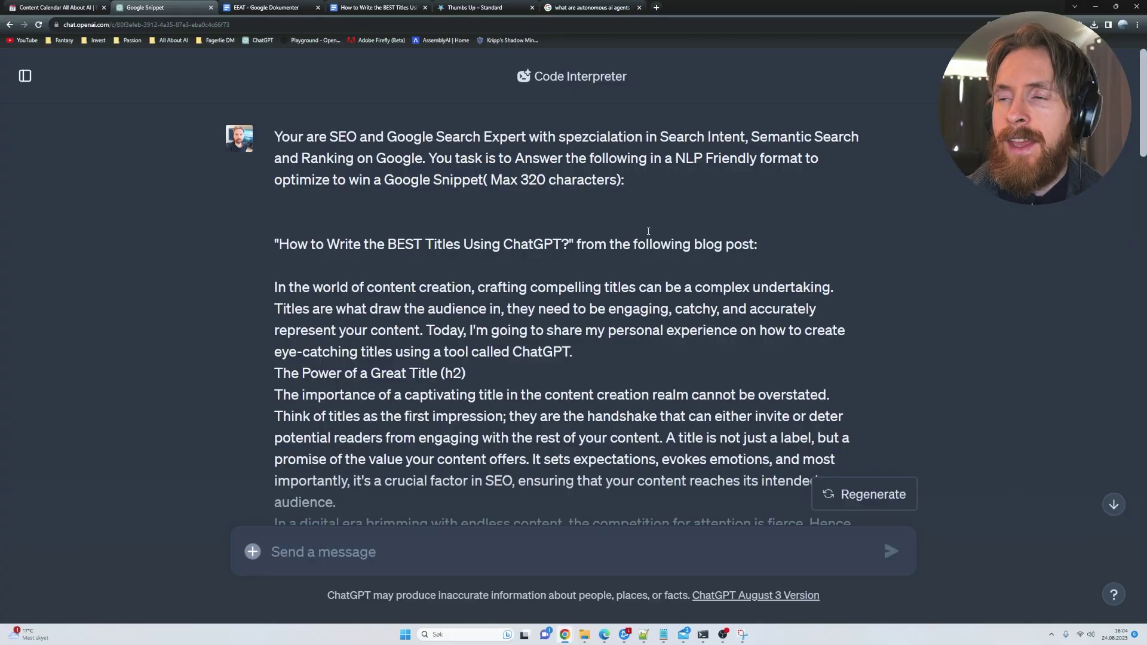
Step: Replace the prompt's blog post with the cleaned version and highlight ChatGPT's snippet answer
drag(276, 245, 612, 358)
key(ctrl+v)
scroll(1071, 591, down, 10)
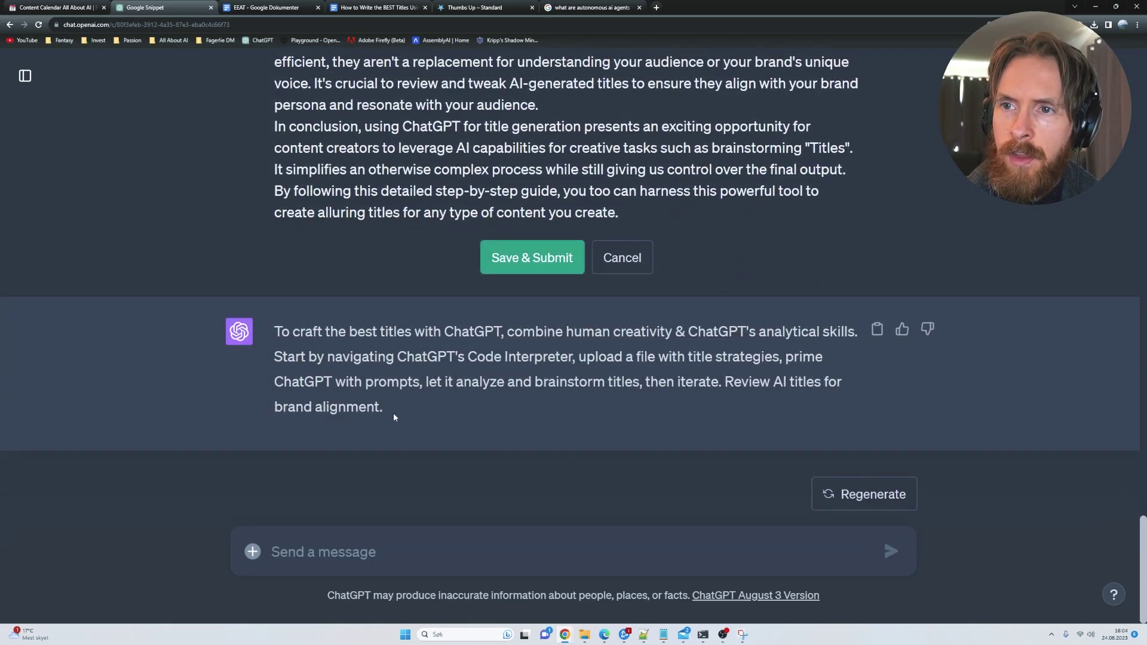
drag(393, 417, 273, 332)
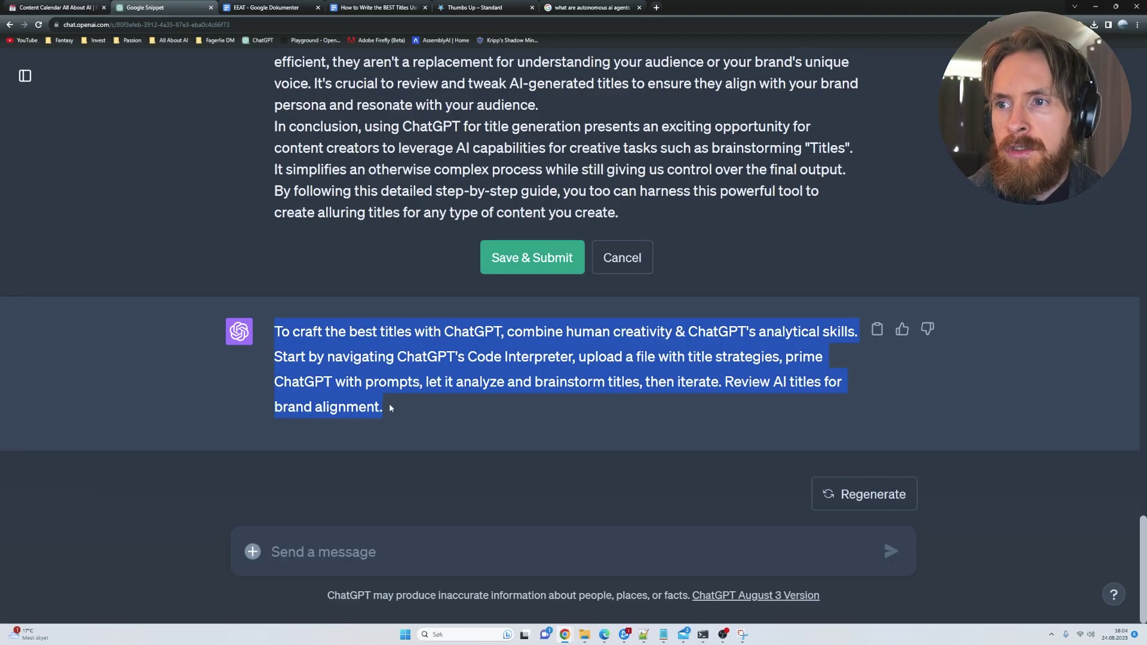
Step: Clear the highlight on ChatGPT's snippet answer about crafting titles
click(389, 405)
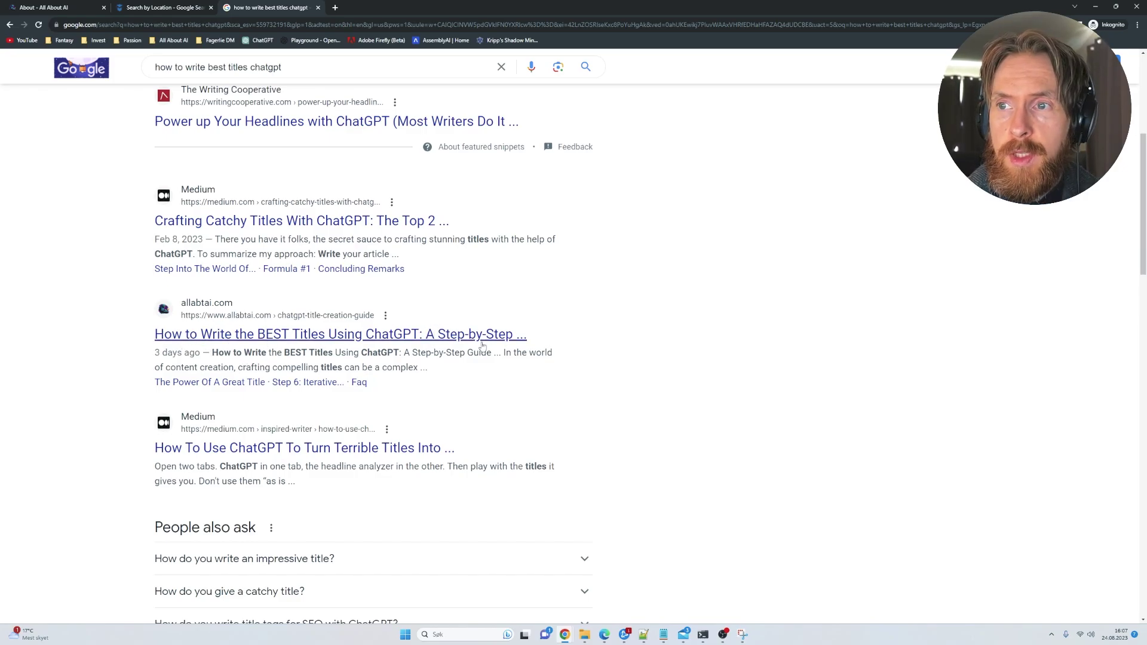
Step: Highlight the allabtai result snippet for 'how to write best titles chatgpt'
drag(212, 353, 292, 354)
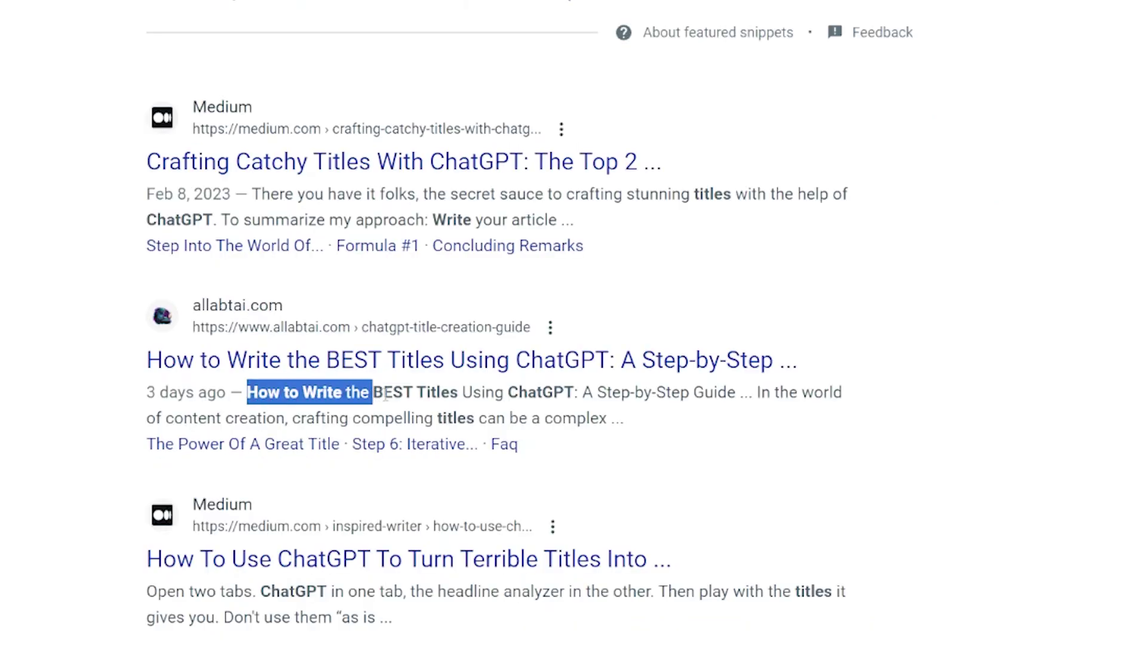
drag(385, 394, 587, 420)
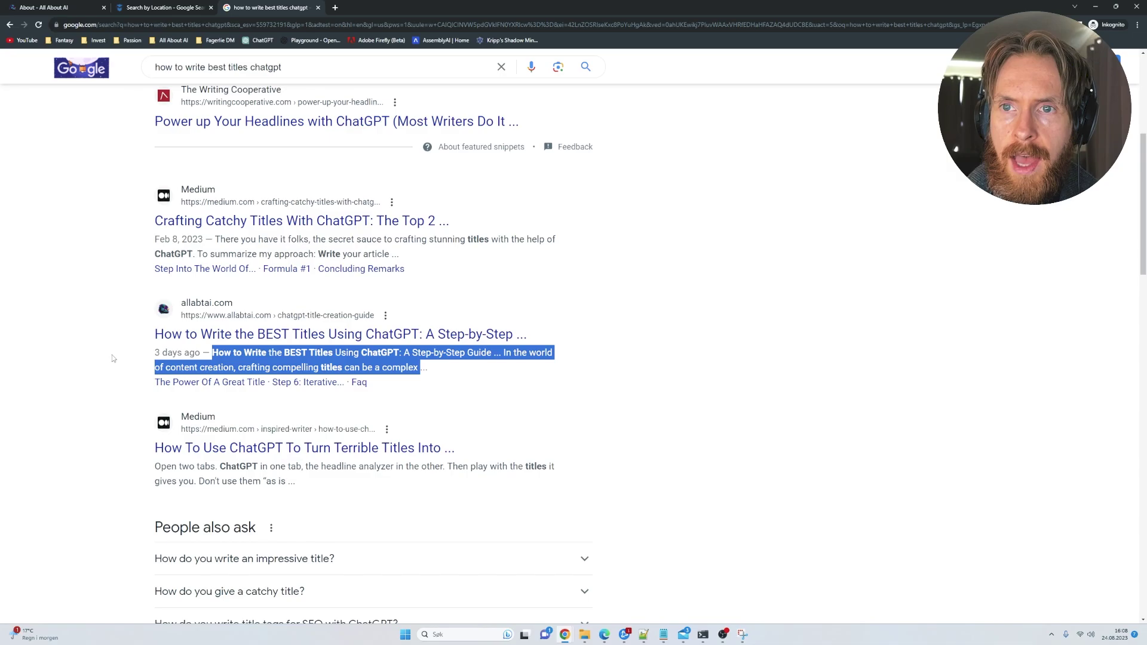
click(112, 359)
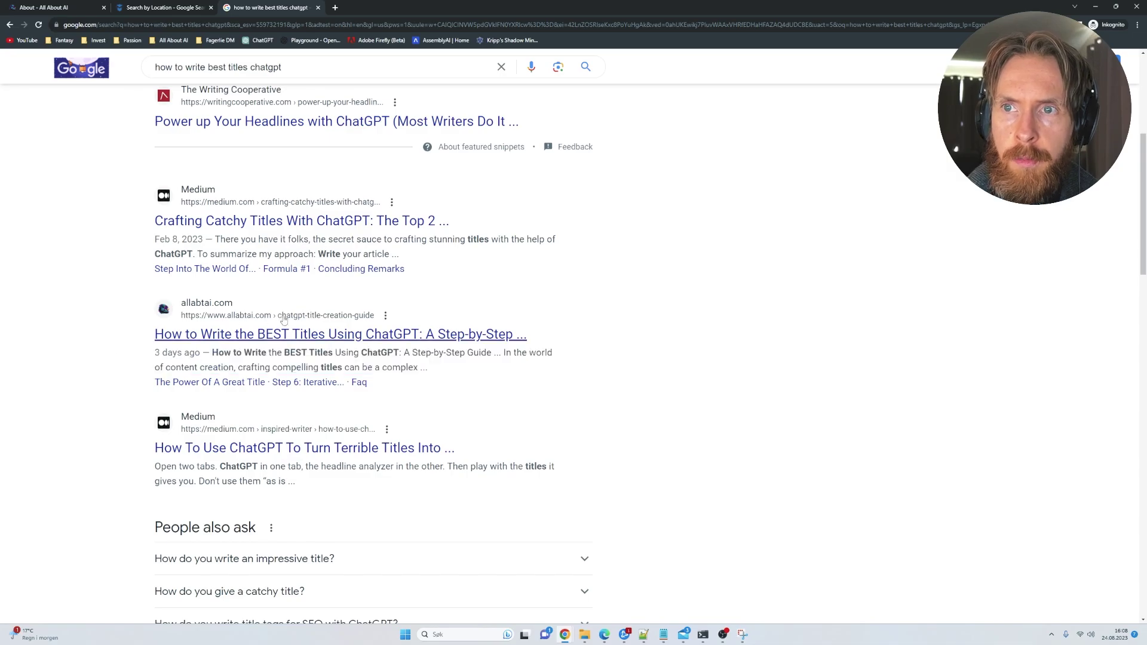
Step: Zoom the search results page in twice, then back out one step
key(ctrl+plus)
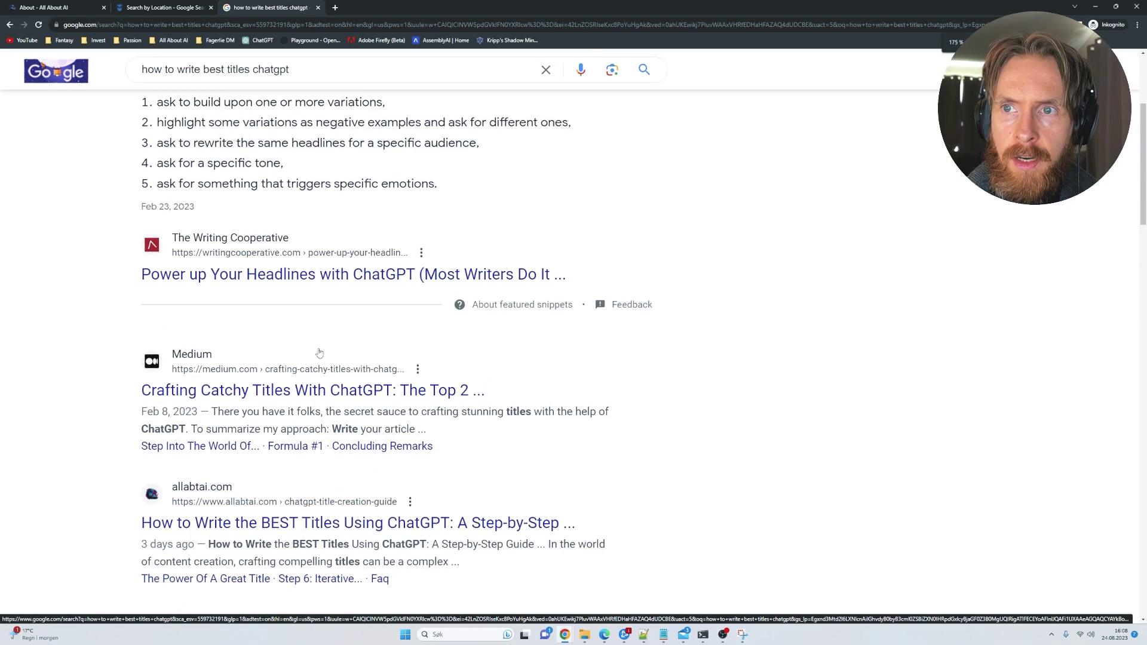
key(ctrl+plus)
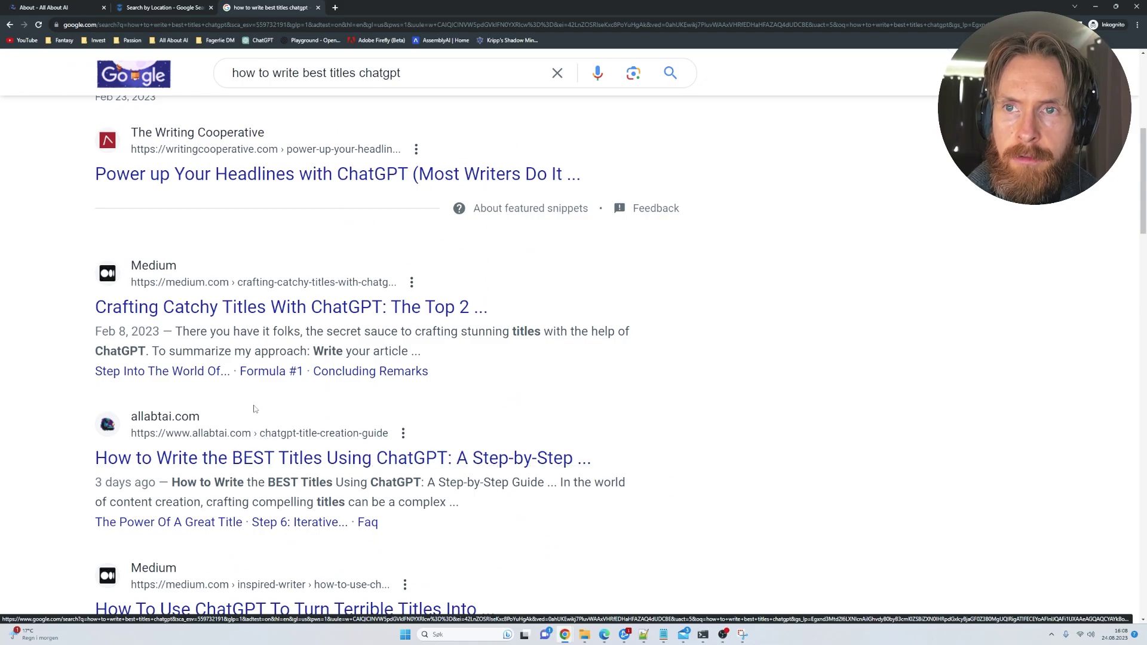
key(ctrl+minus)
key(ctrl+minus)
scroll(197, 375, up, 3)
scroll(181, 323, down, 3)
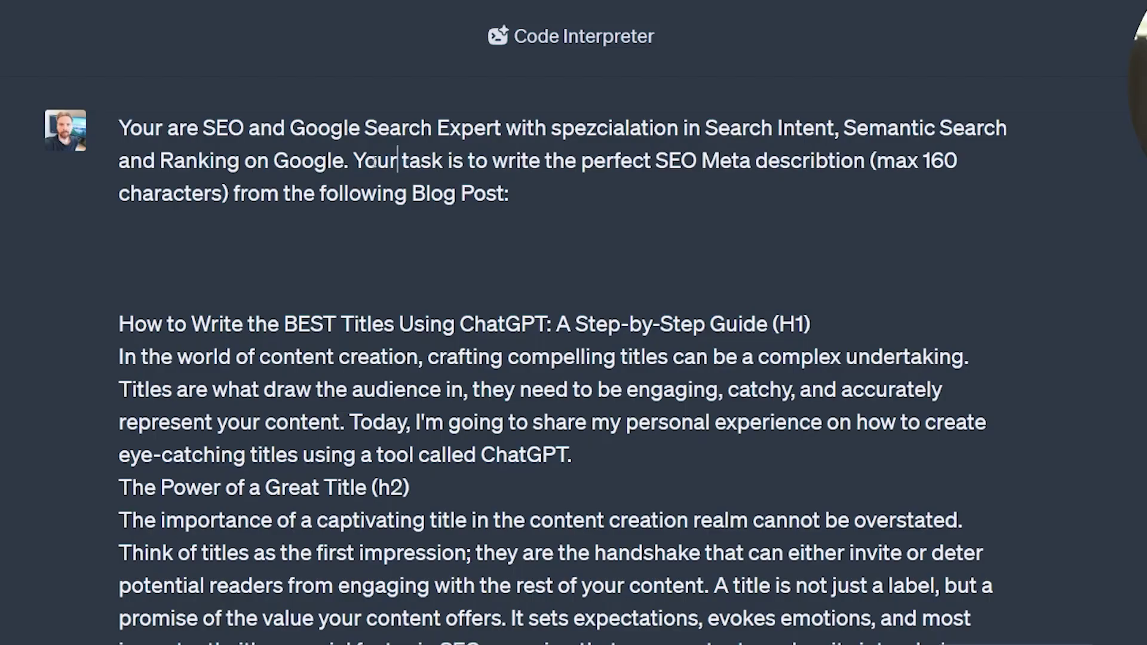
Step: Highlight the meta description prompt's task sentence and its blog post text
drag(443, 158, 458, 211)
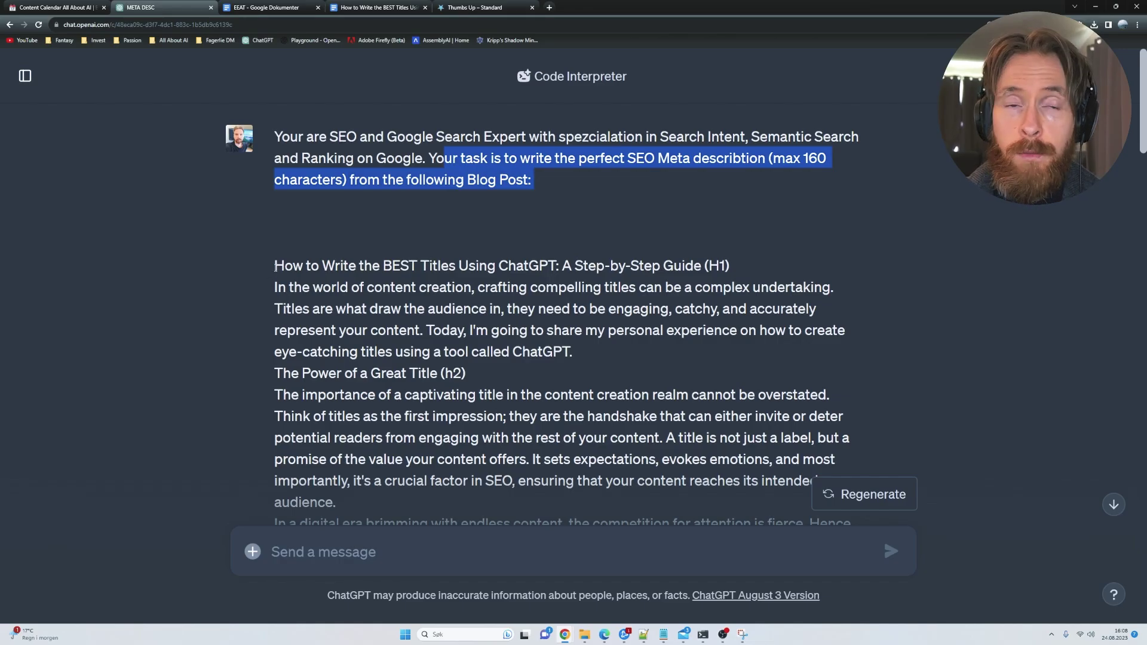
drag(275, 266, 834, 345)
click(833, 346)
Step: Highlight ChatGPT's 160-character meta description reply at the bottom of the chat
drag(1144, 421, 1144, 515)
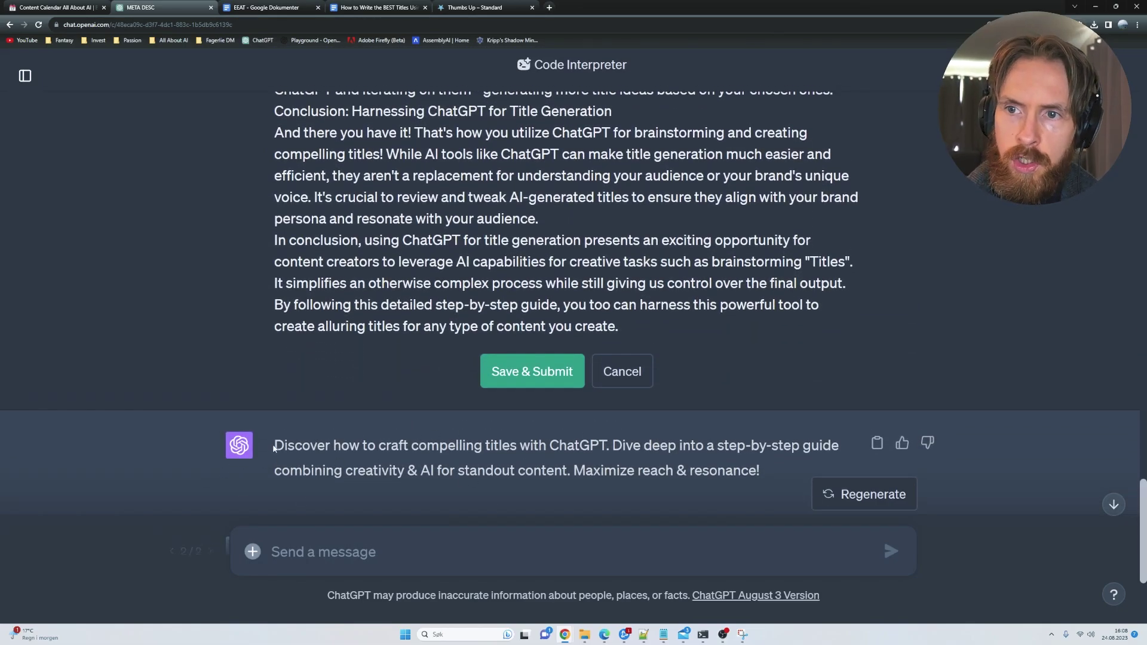
drag(279, 445, 511, 453)
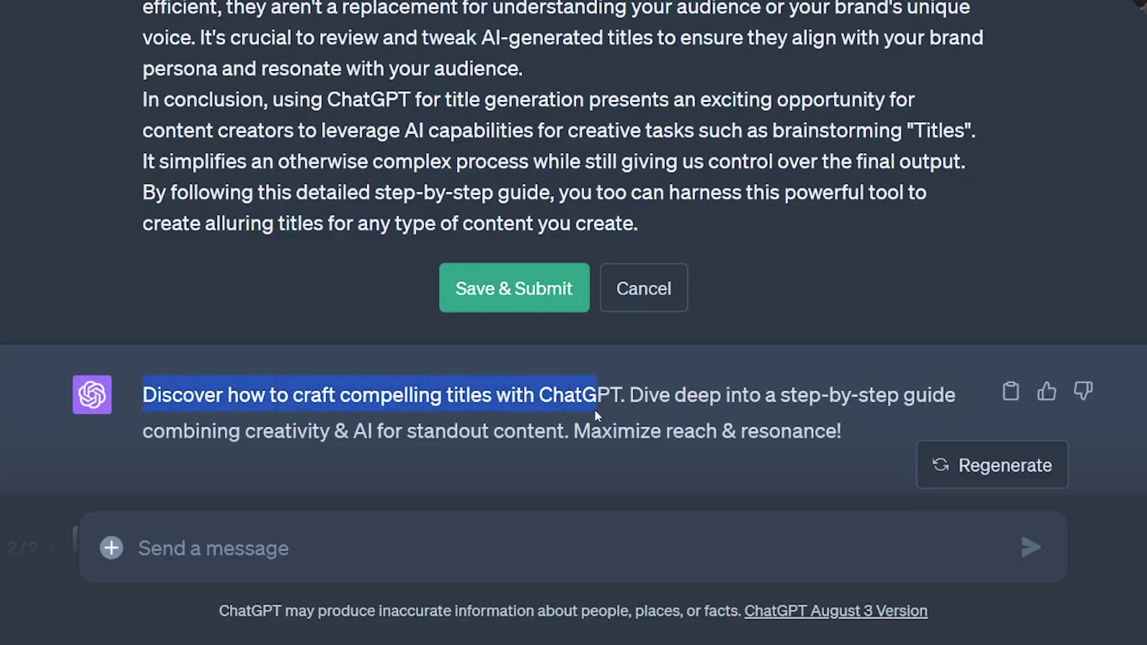
drag(672, 417, 589, 434)
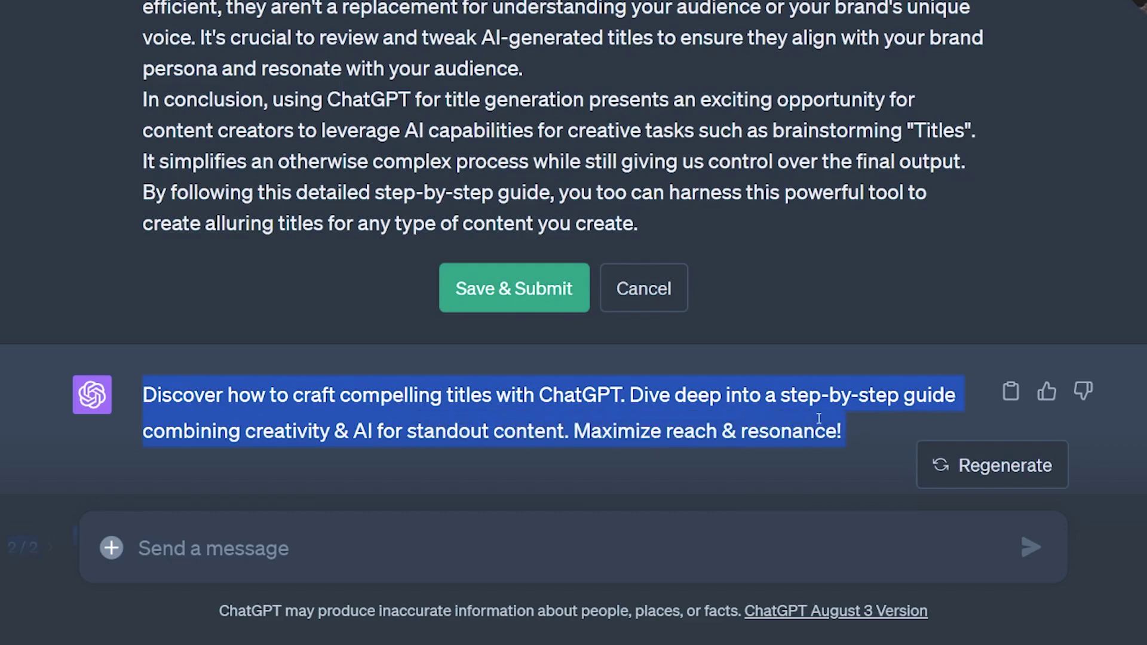
Step: Highlight the SEO URL request, its /how-to-use-chatgpt-for-title-creation-guide/ reply, and the meta description
click(214, 70)
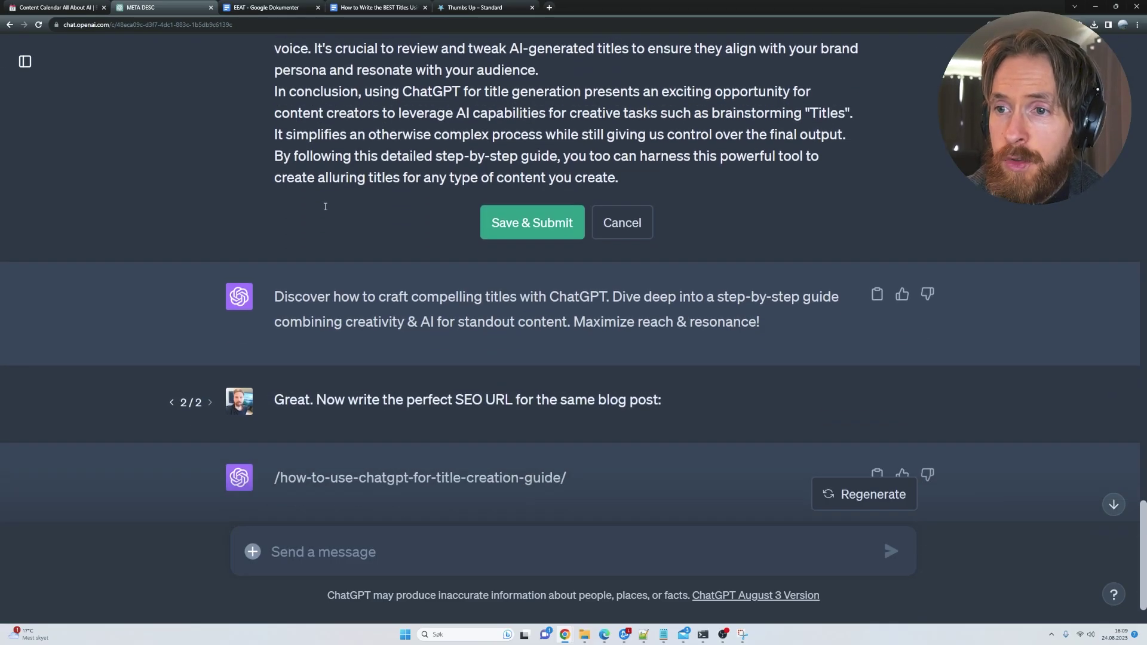
scroll(334, 269, down, 2)
double_click(338, 328)
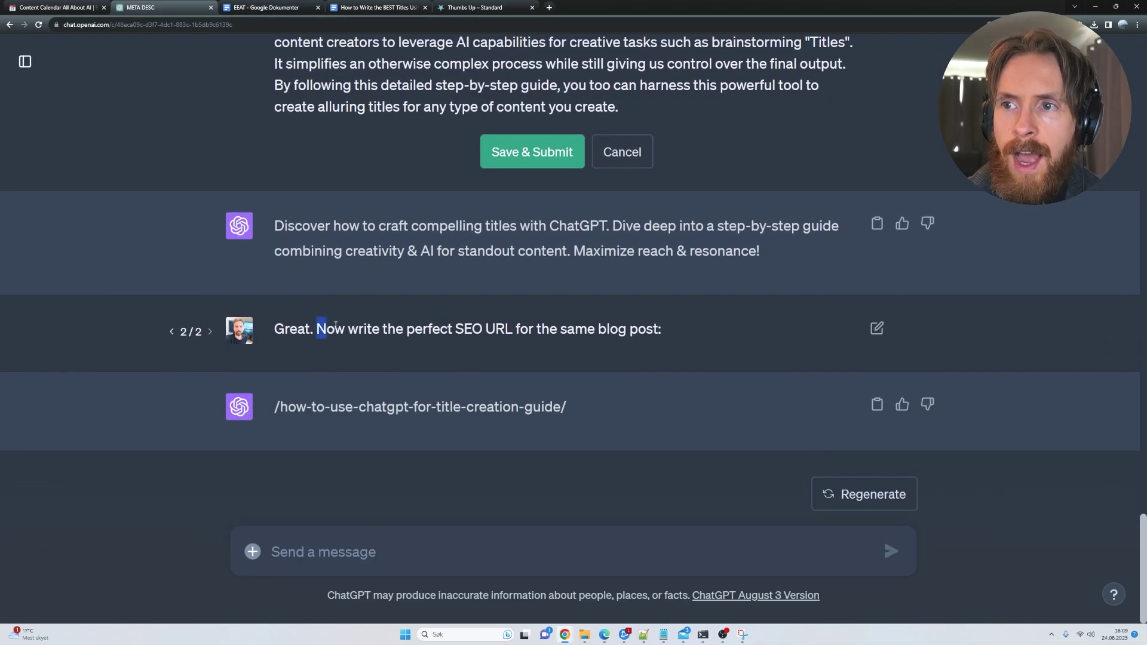
drag(341, 325, 674, 332)
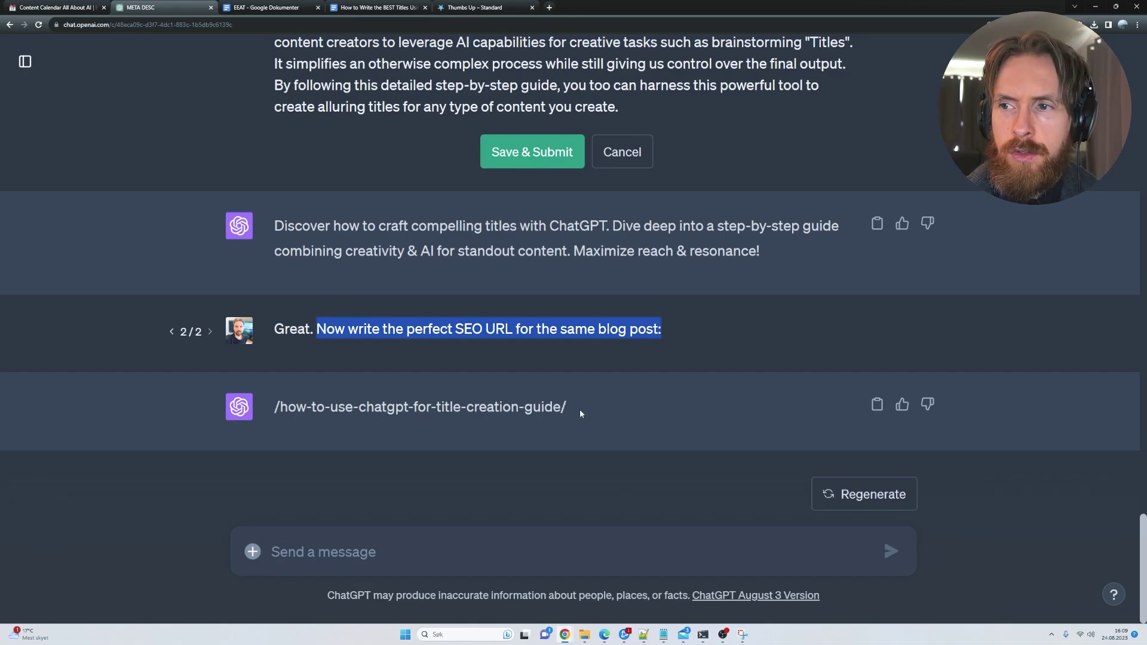
mouse_move(579, 409)
mouse_down()
mouse_move(271, 418)
mouse_move(560, 409)
mouse_up()
click(303, 428)
click(595, 410)
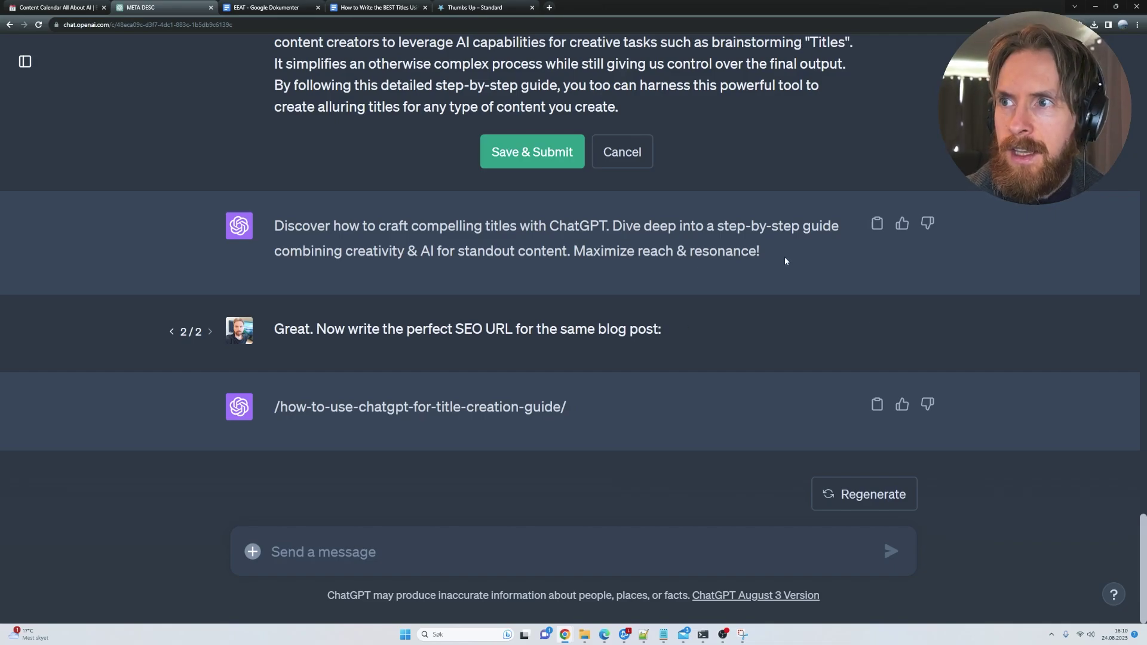
drag(762, 252, 276, 225)
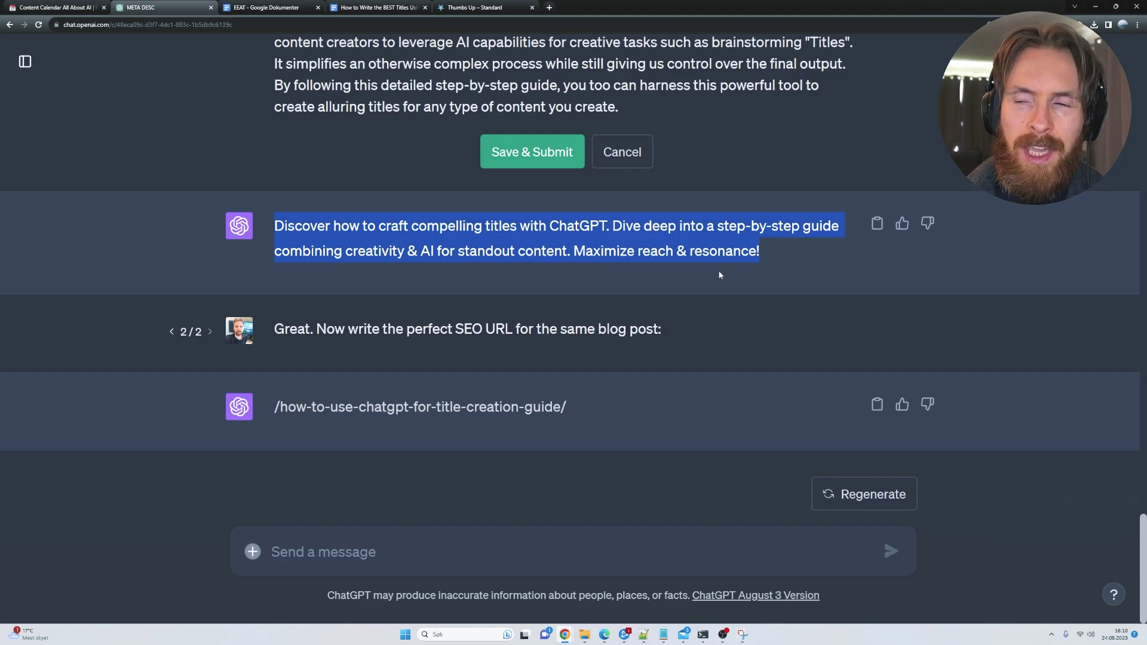
click(767, 251)
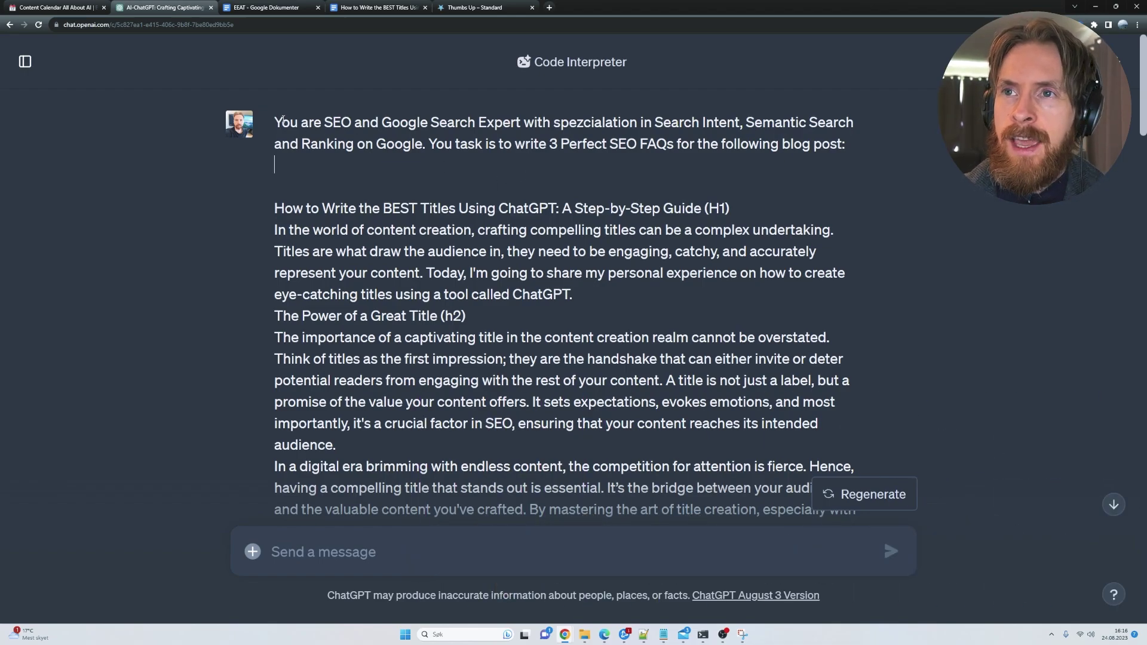
Step: Correct 'You' to 'Your' in the FAQ prompt and highlight the 3 Perfect SEO FAQs request
drag(275, 122, 523, 143)
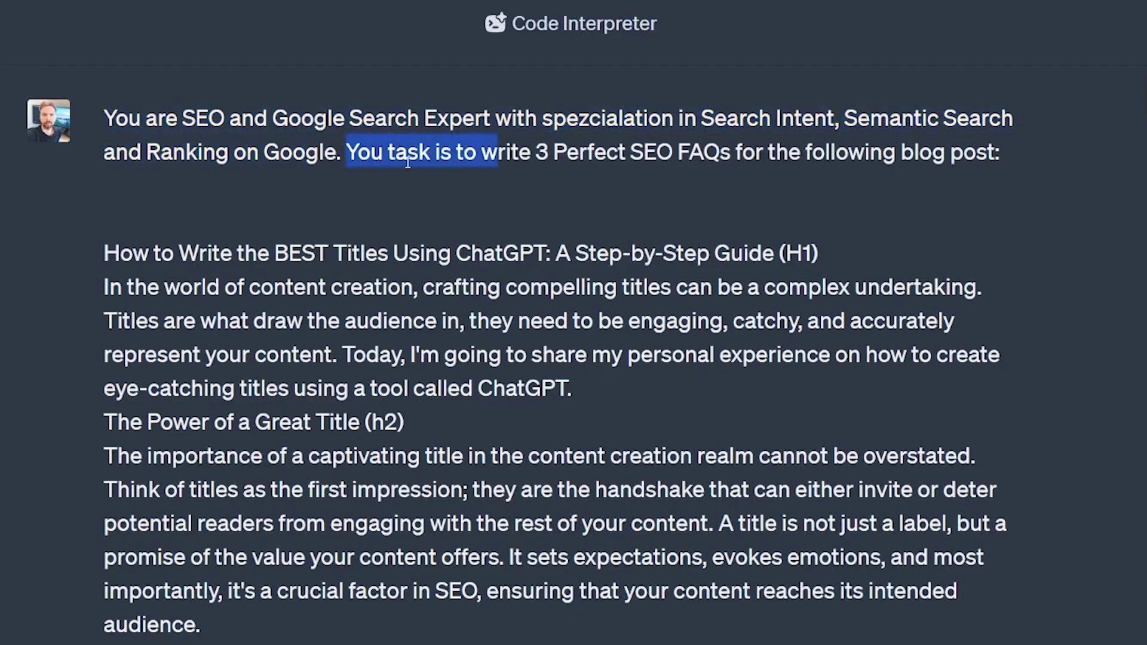
click(383, 154)
text(r)
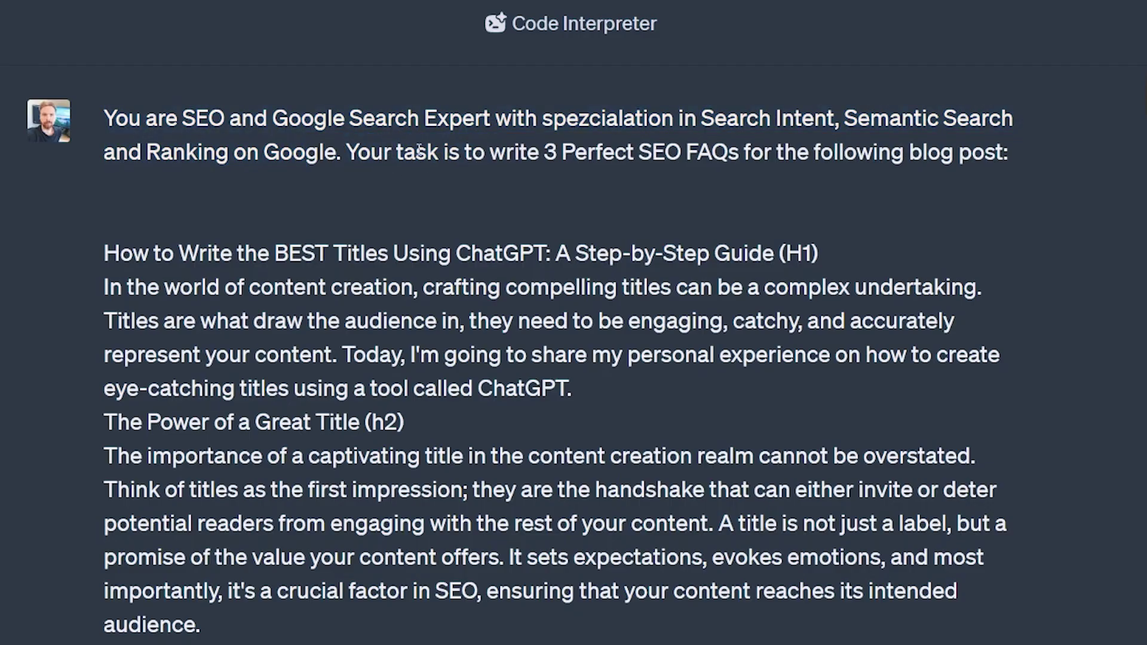
drag(417, 153, 1022, 155)
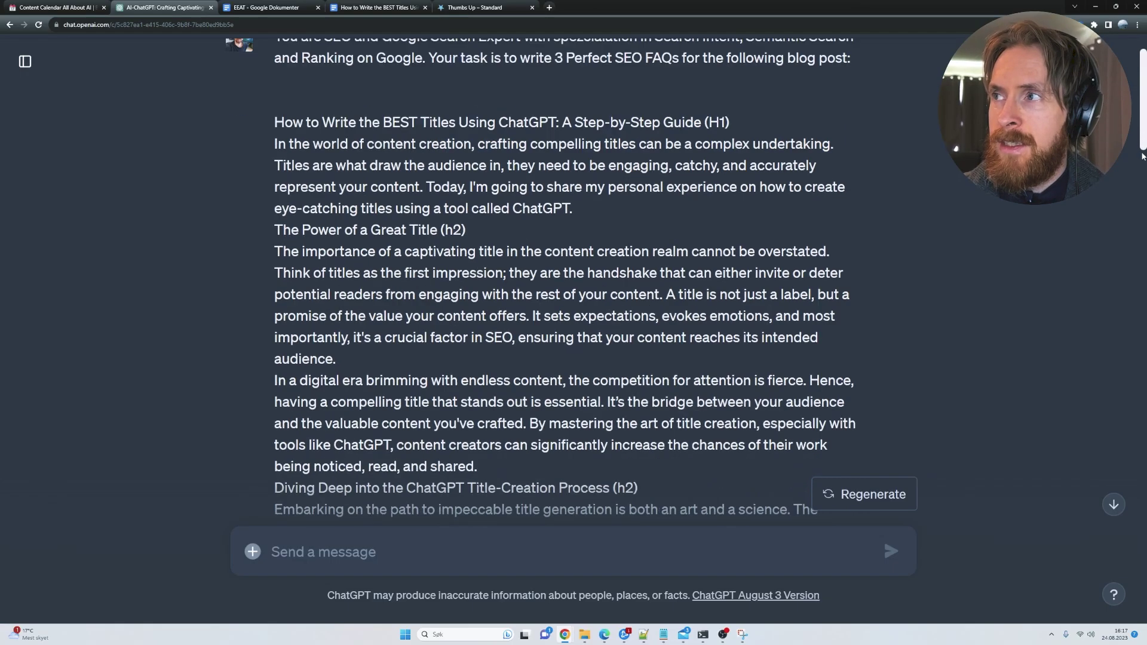
Step: Scroll through the FAQ answers and highlight the second question and its answer
scroll(1137, 567, down, 20)
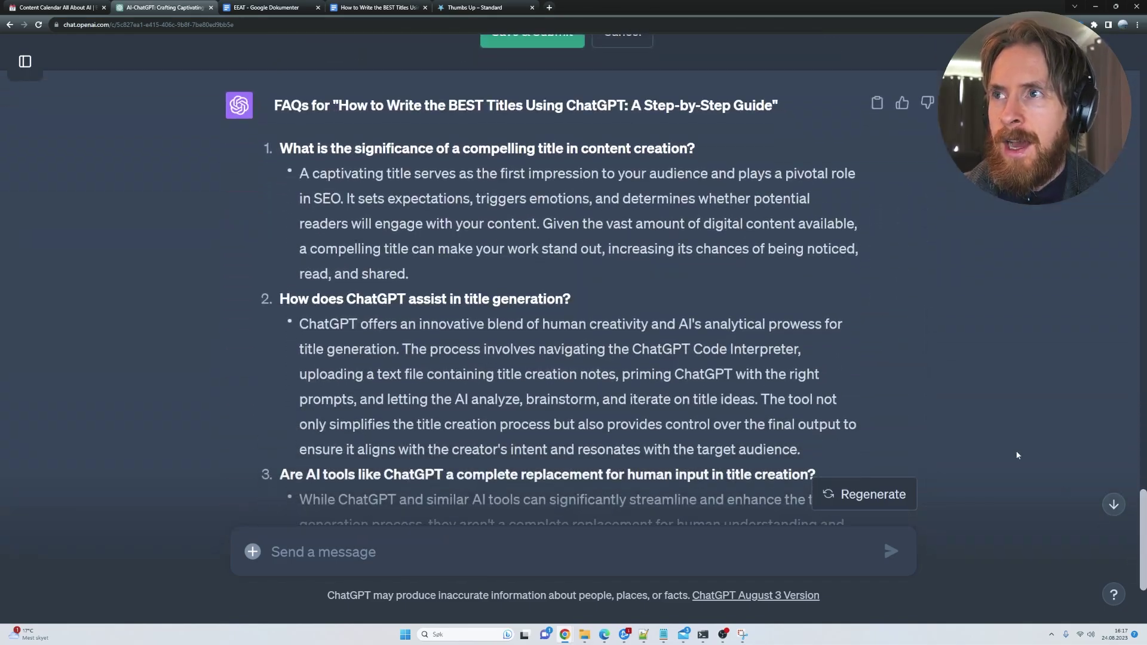
scroll(315, 157, down, 2)
scroll(392, 263, down, 2)
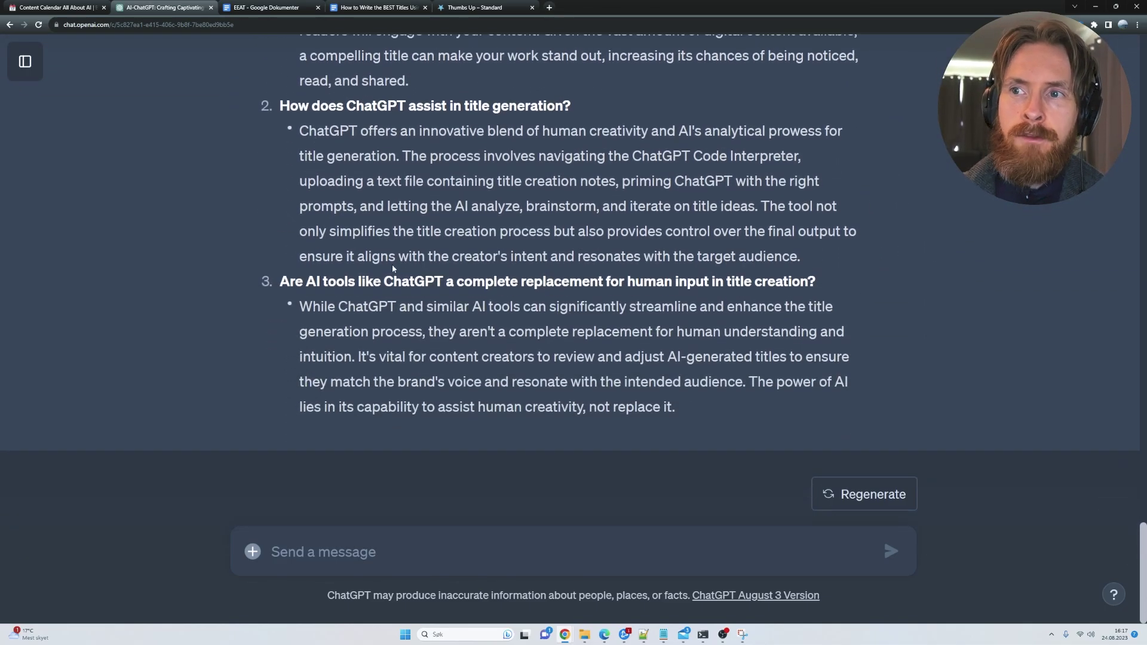
scroll(402, 258, up, 2)
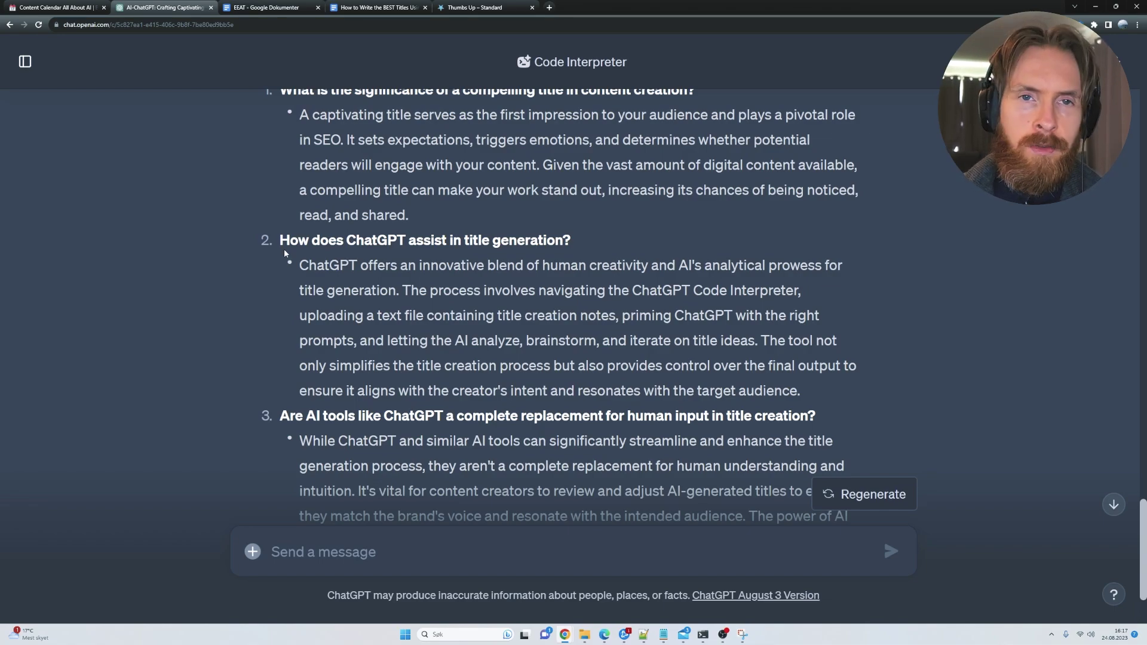
drag(286, 240, 579, 246)
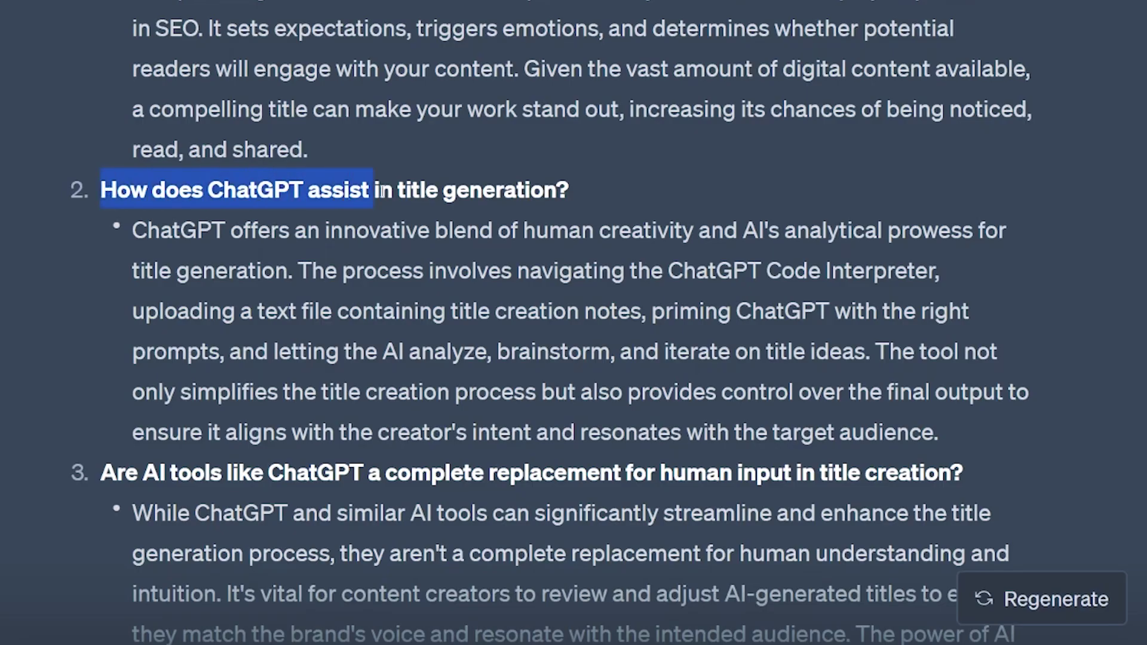
click(598, 191)
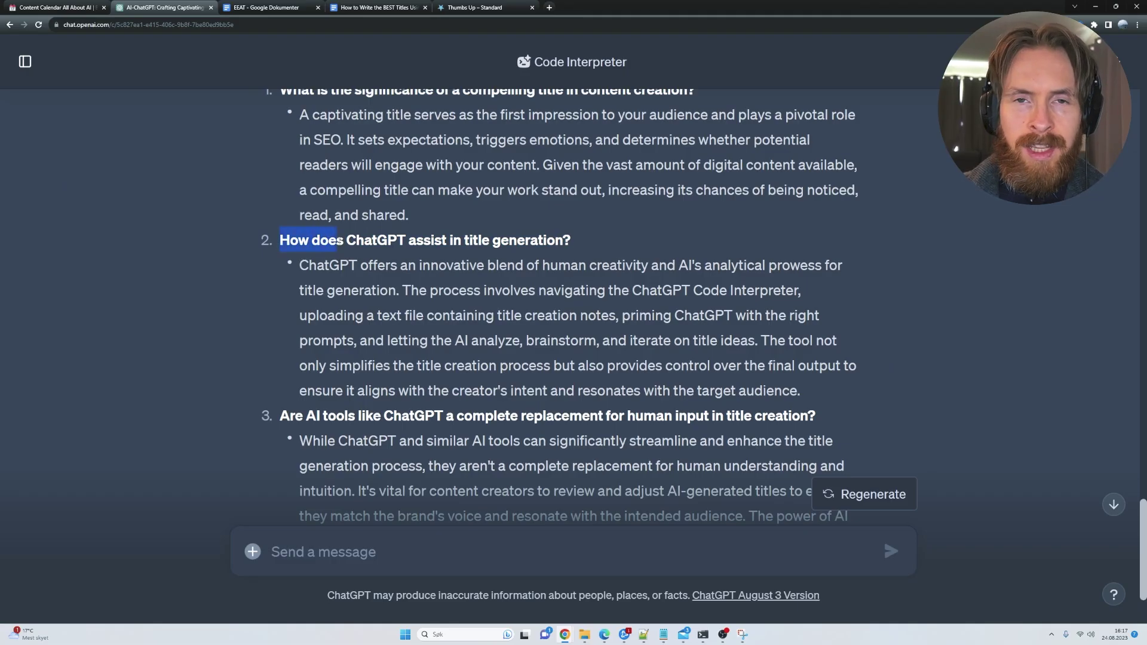
drag(341, 241, 574, 244)
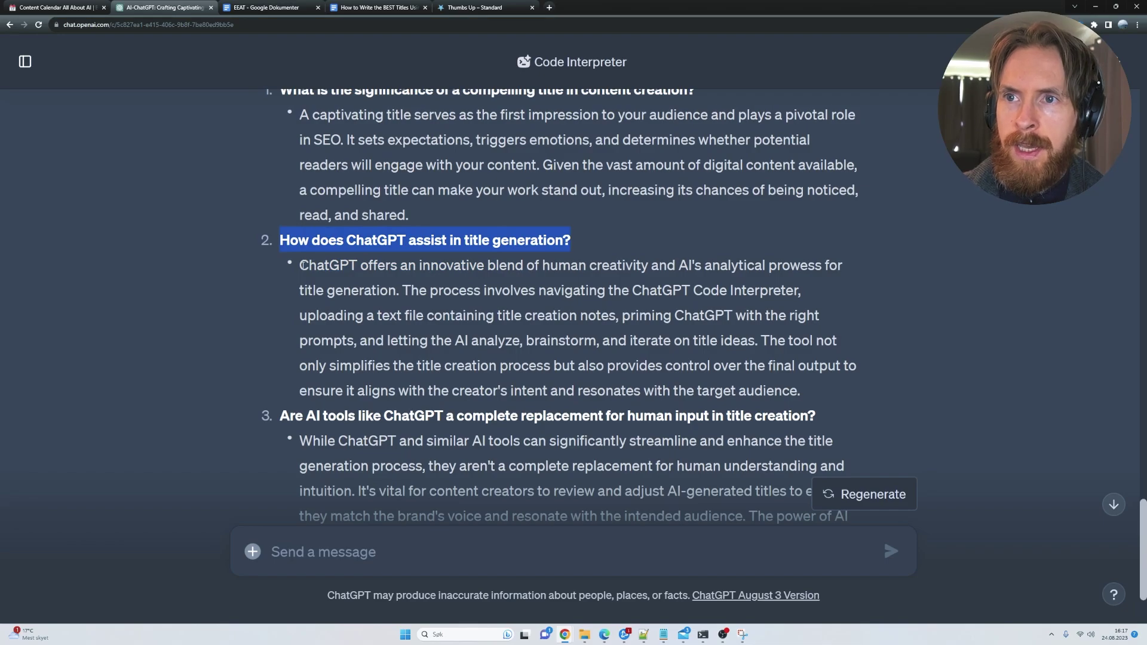
drag(300, 265, 812, 399)
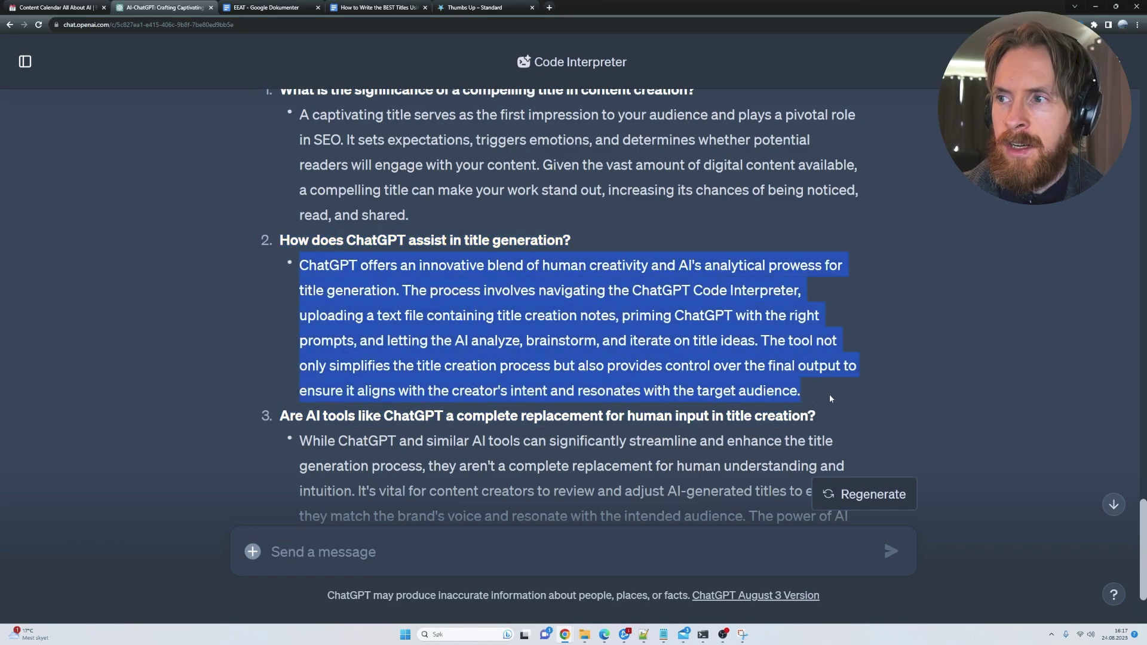
click(829, 394)
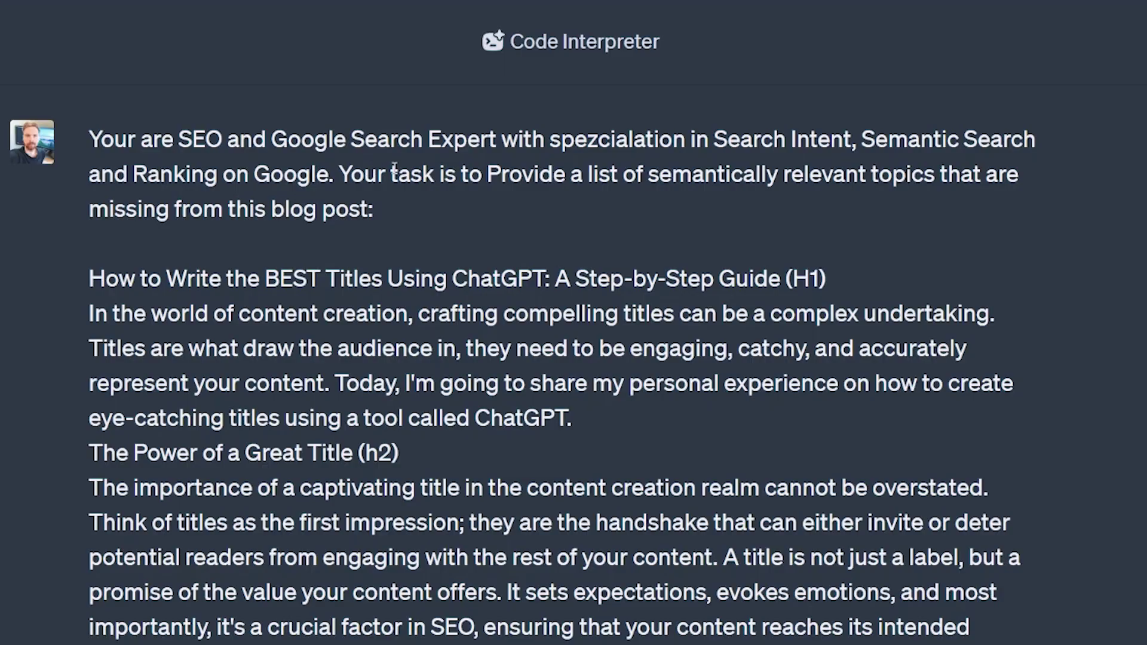
Step: Highlight the missing-topics task sentence and the reply's point about areas to expand
drag(461, 150, 697, 151)
drag(771, 184, 420, 205)
click(442, 221)
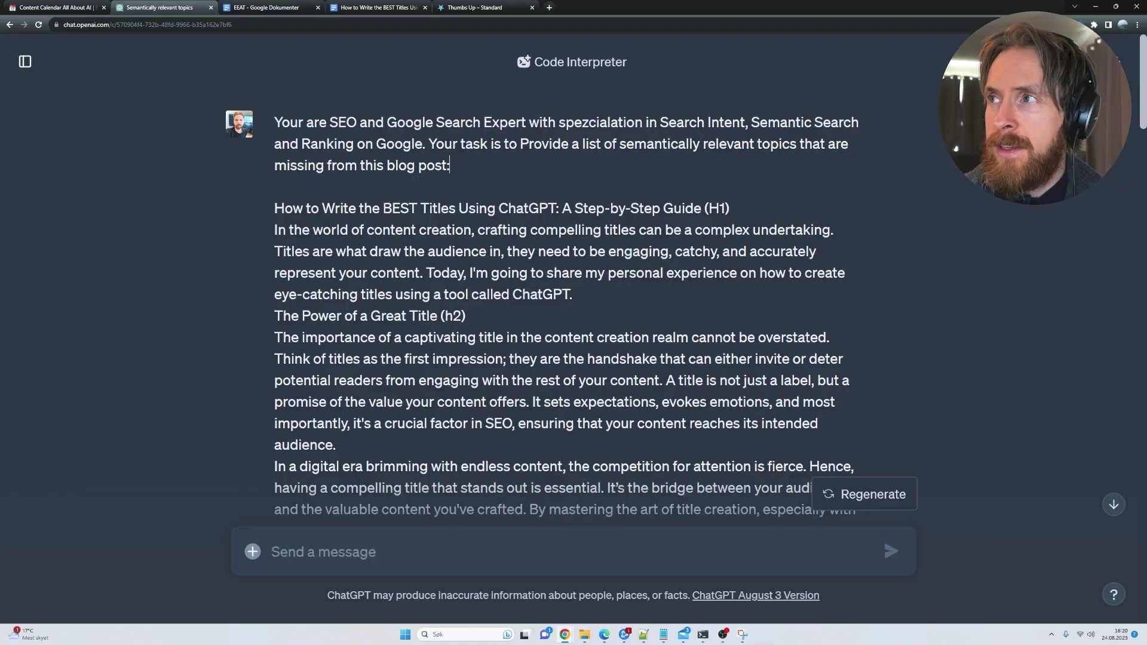
drag(1141, 90, 1139, 521)
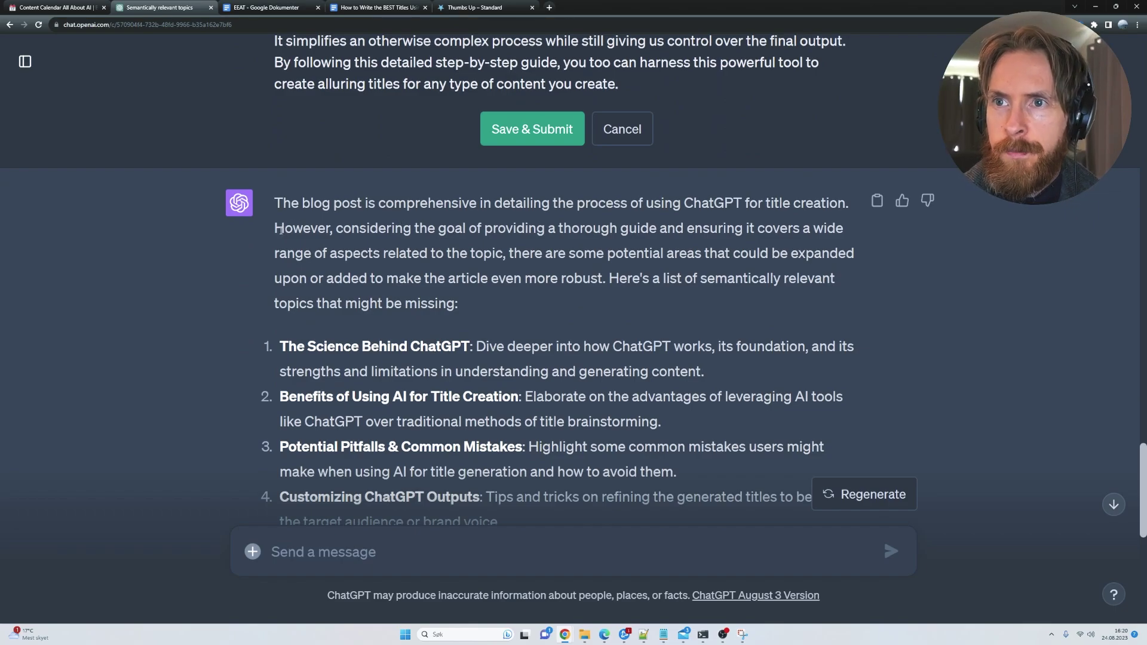
drag(338, 229, 660, 257)
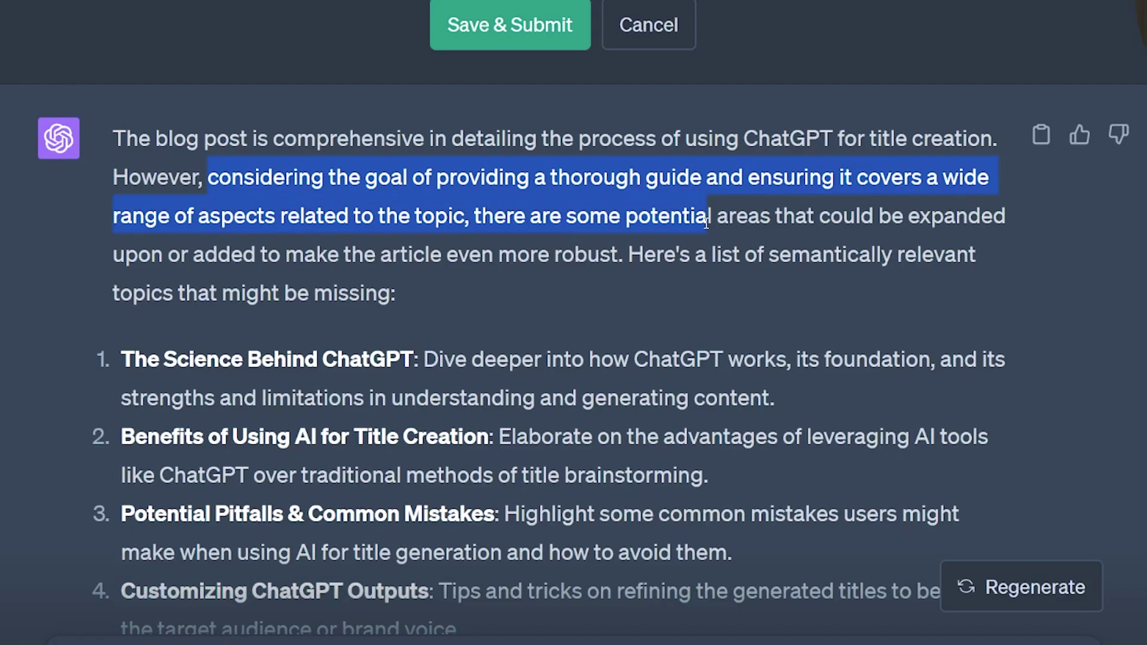
drag(707, 222, 627, 254)
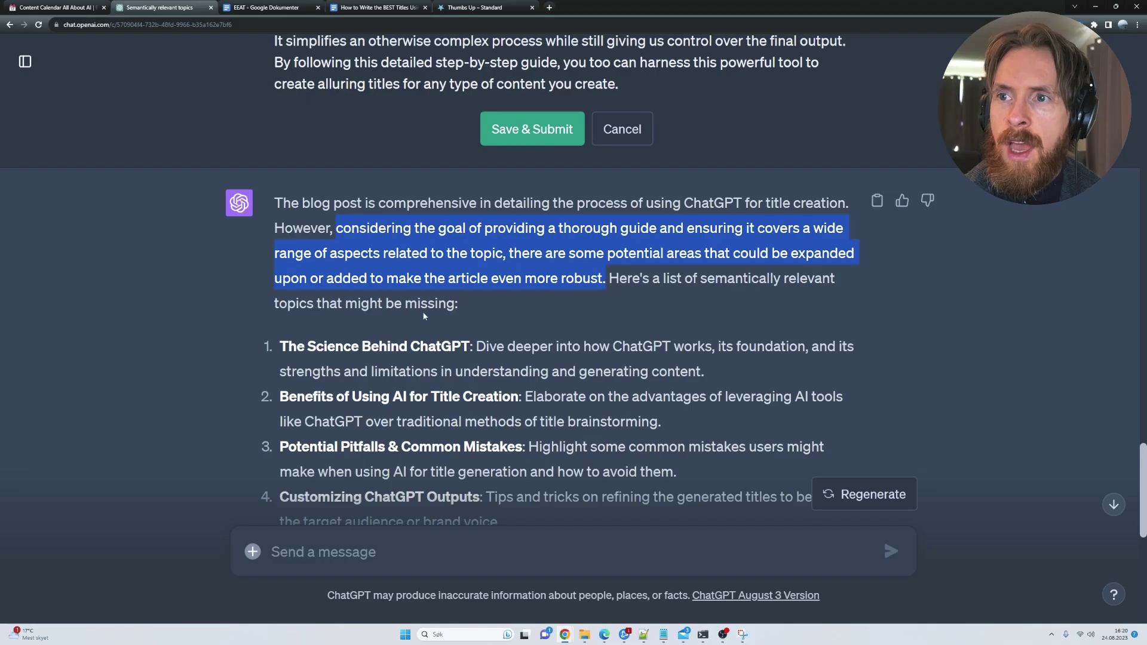
click(365, 320)
Step: Scroll through the ten suggested topics and highlight topic 10, FAQ Section
scroll(363, 312, down, 3)
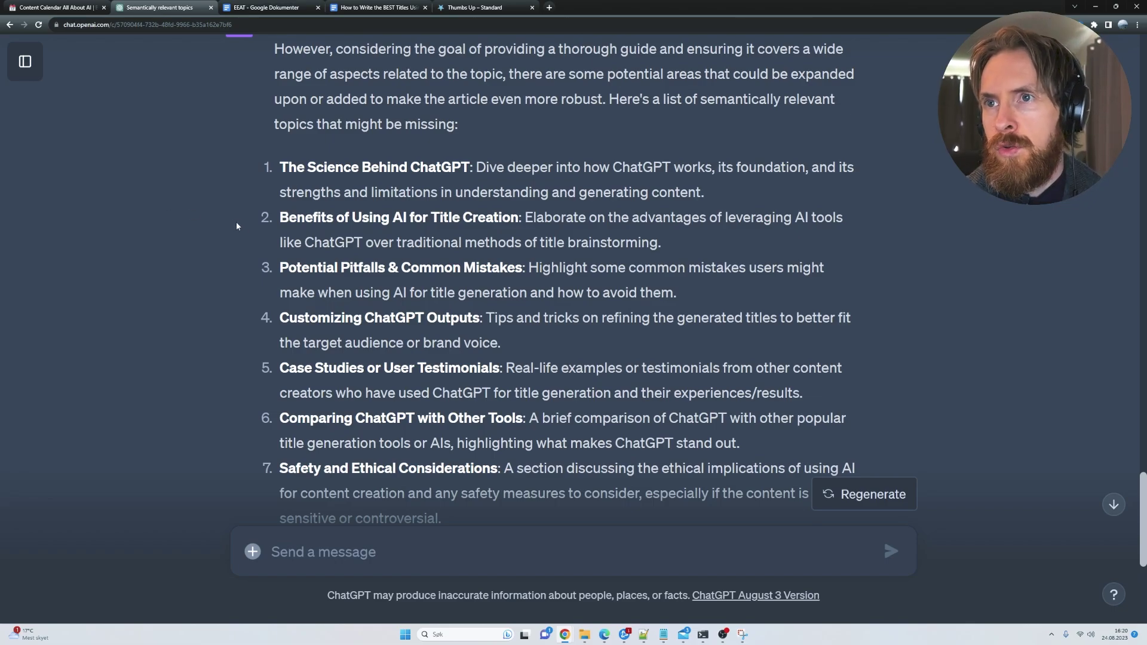
scroll(233, 225, down, 5)
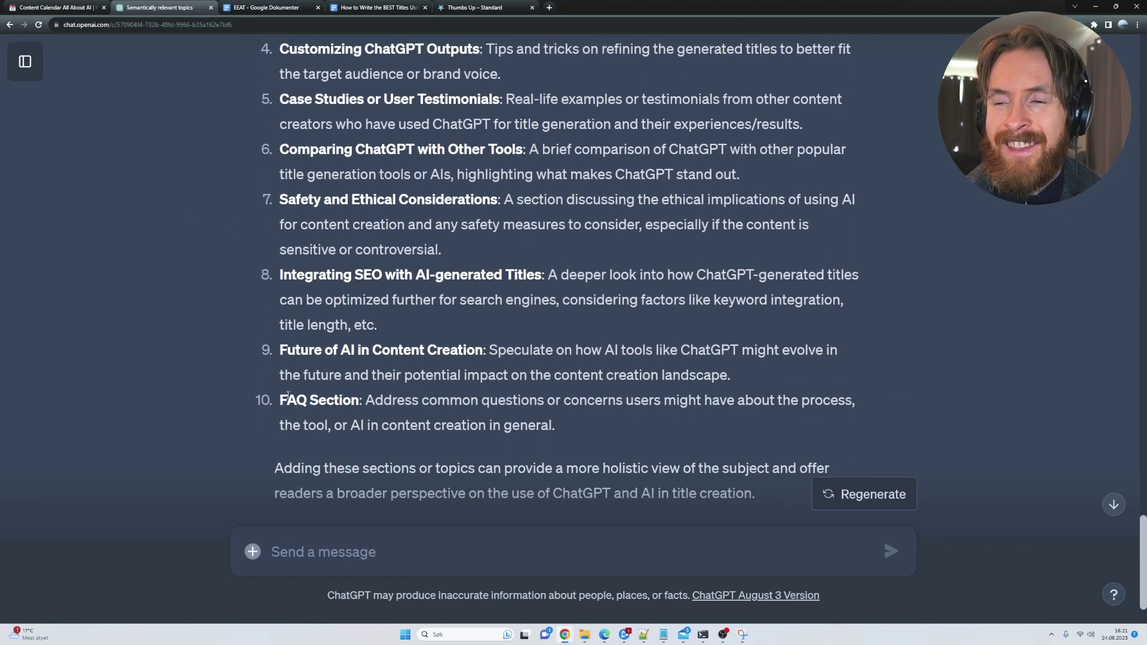
drag(284, 403, 353, 406)
drag(582, 436, 283, 396)
click(200, 353)
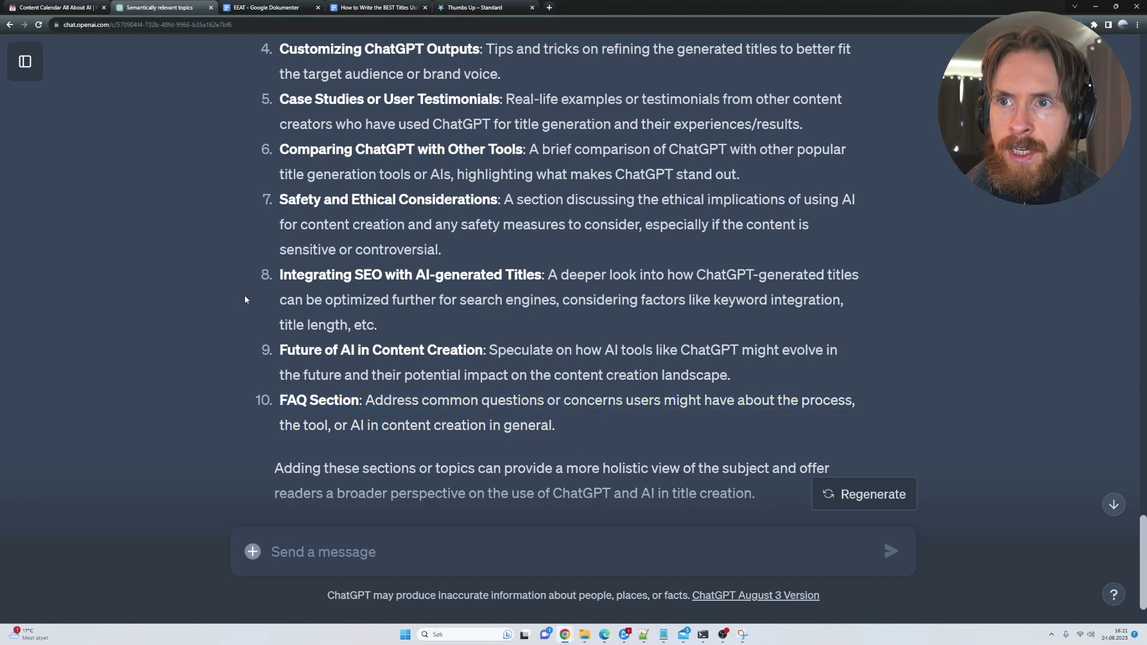
scroll(312, 306, up, 3)
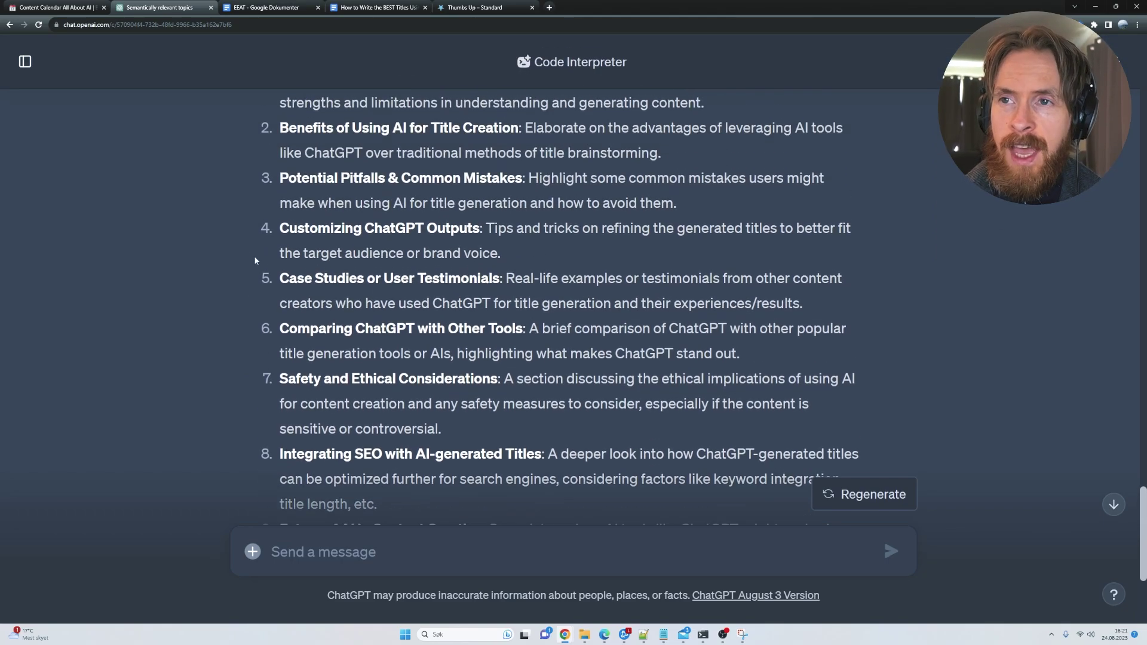
scroll(192, 272, down, 4)
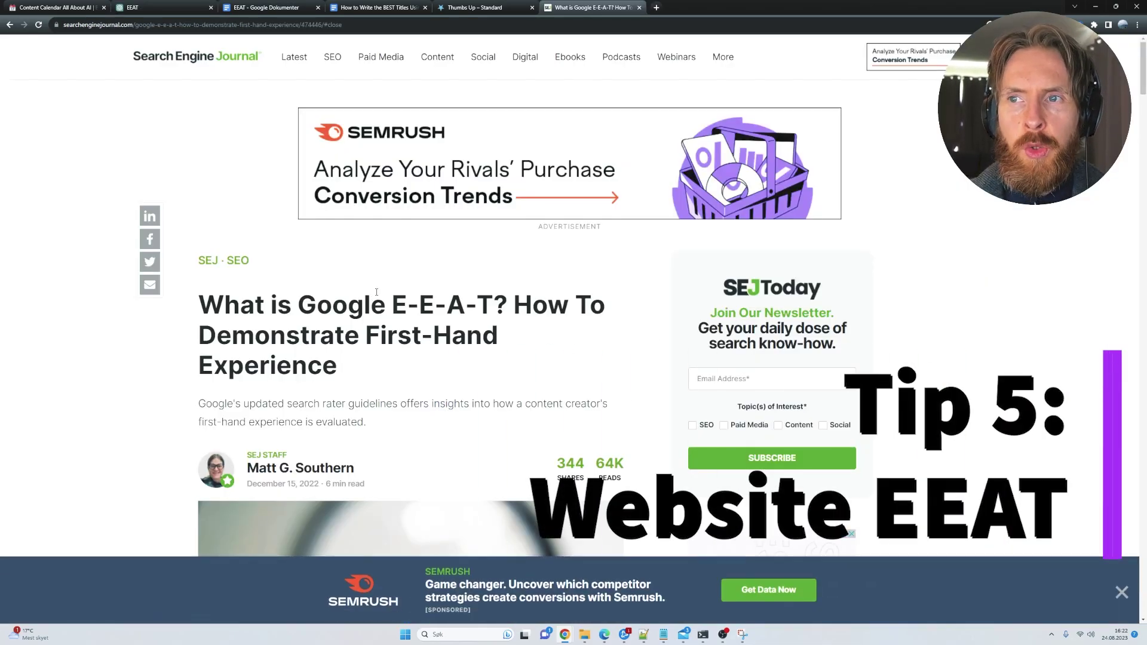
Step: Highlight E-E-A-T in the title and its definition: Experience, Expertise, Authoritativeness, Trustworthiness
drag(408, 307, 505, 309)
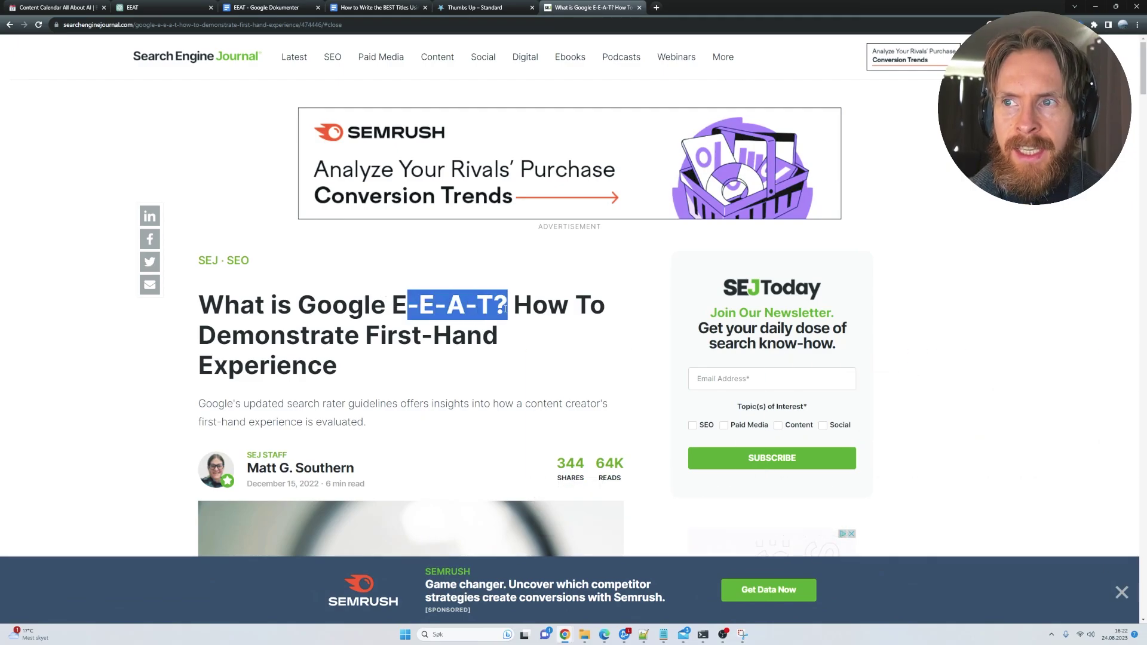
click(539, 339)
scroll(187, 324, down, 14)
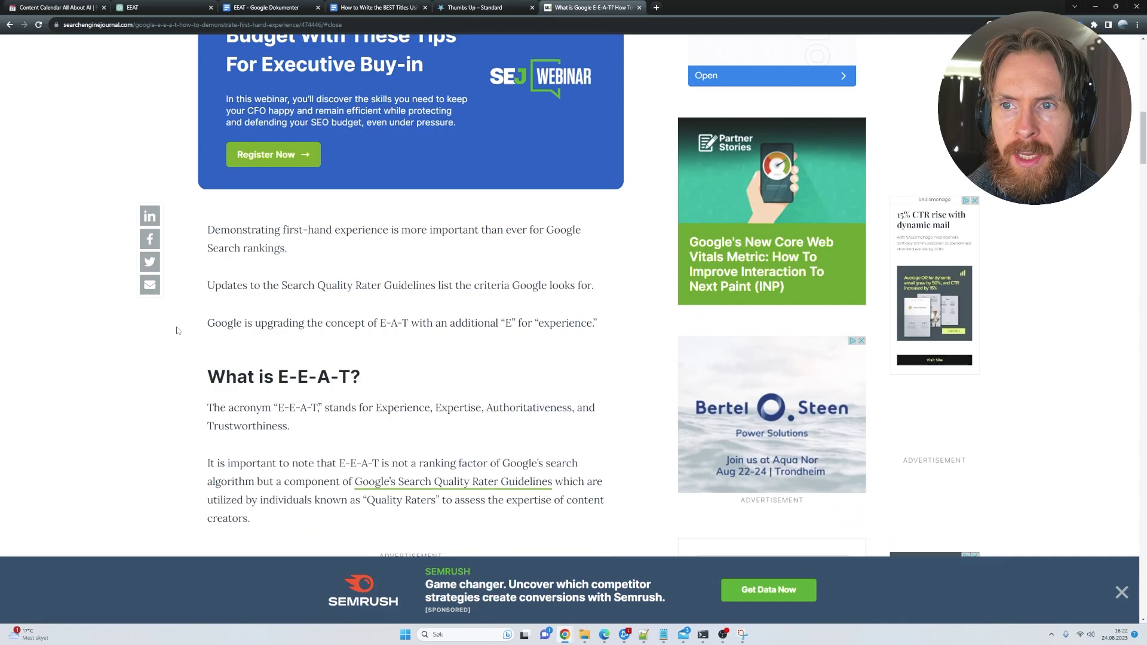
drag(205, 349, 433, 380)
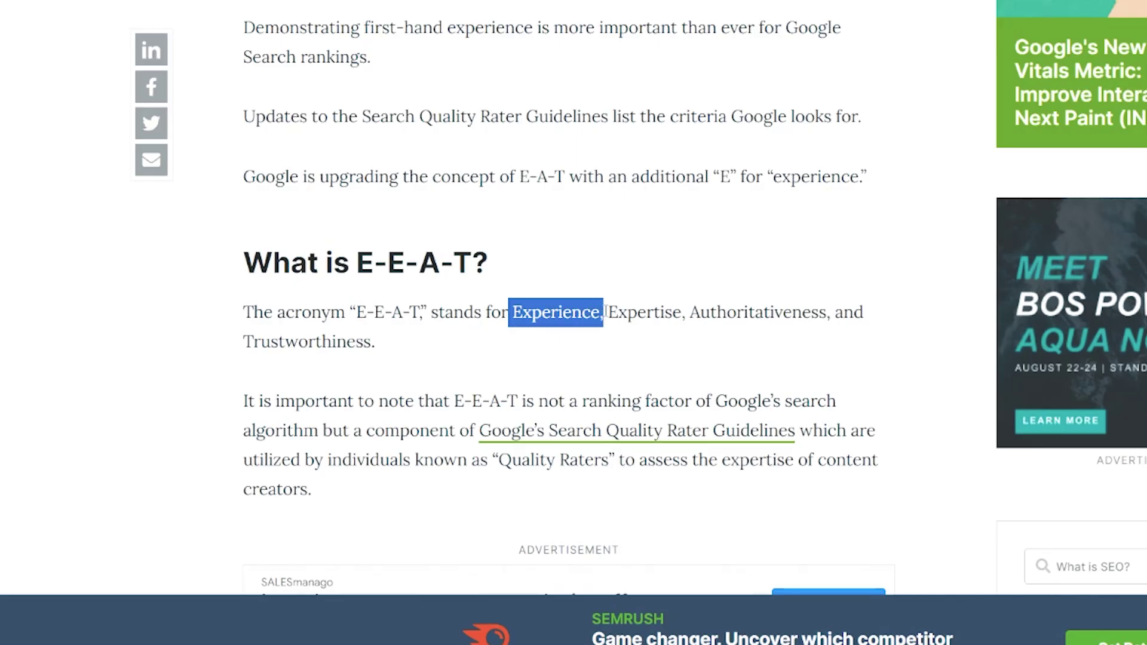
drag(605, 312, 439, 352)
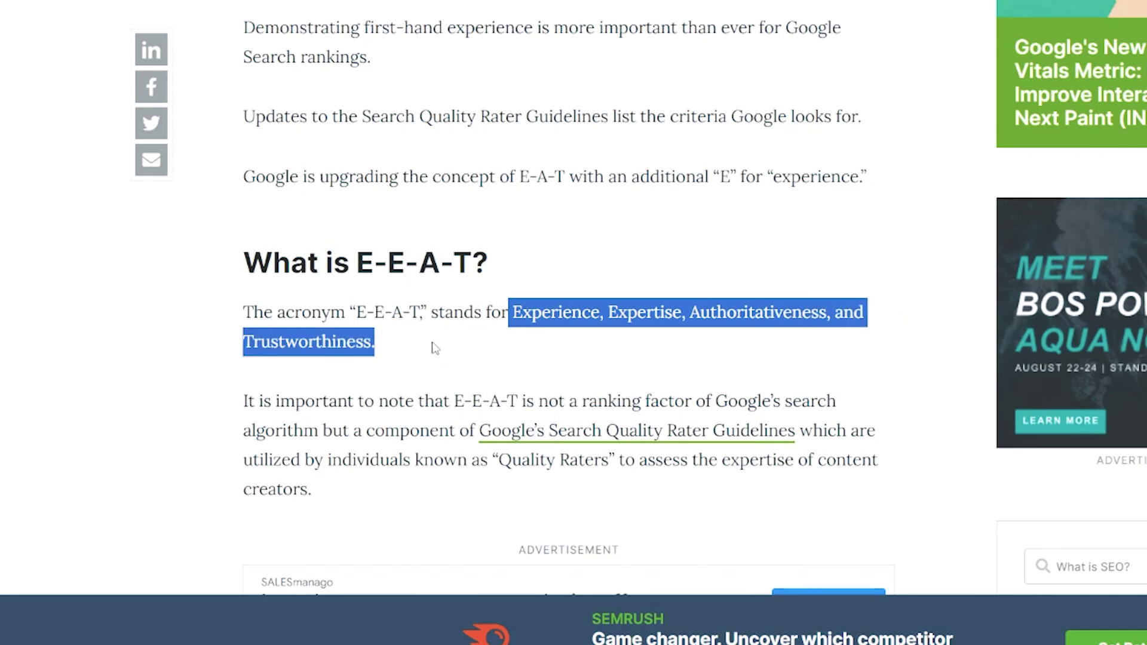
click(435, 348)
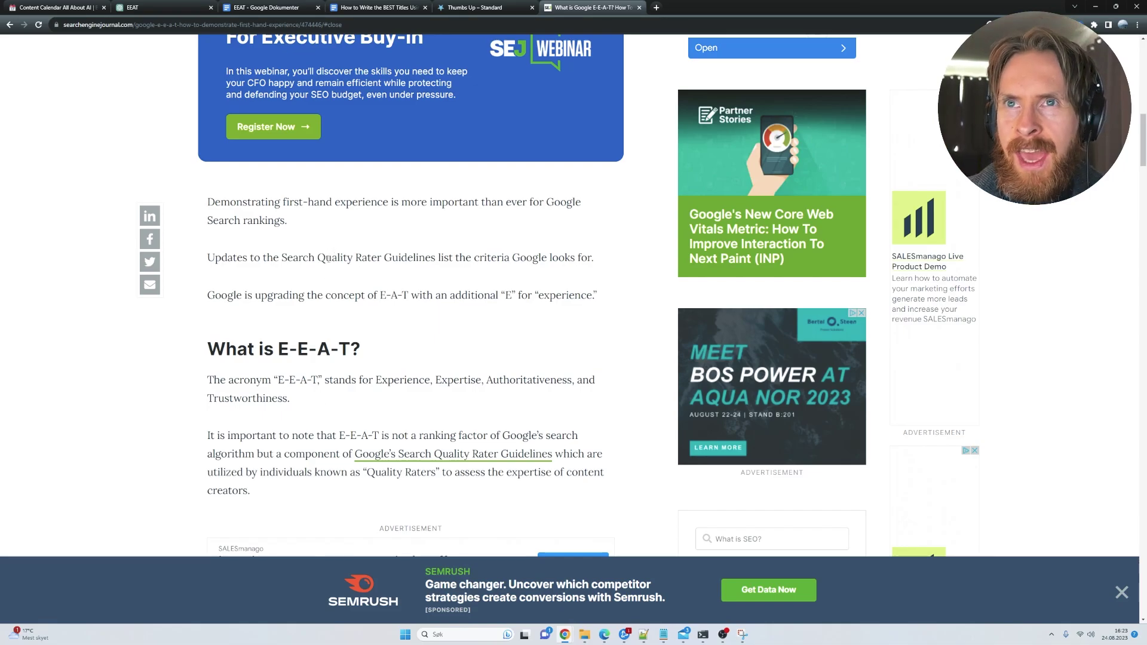
Step: Switch to the EEAT ChatGPT conversation and collapse the chat history sidebar
click(167, 8)
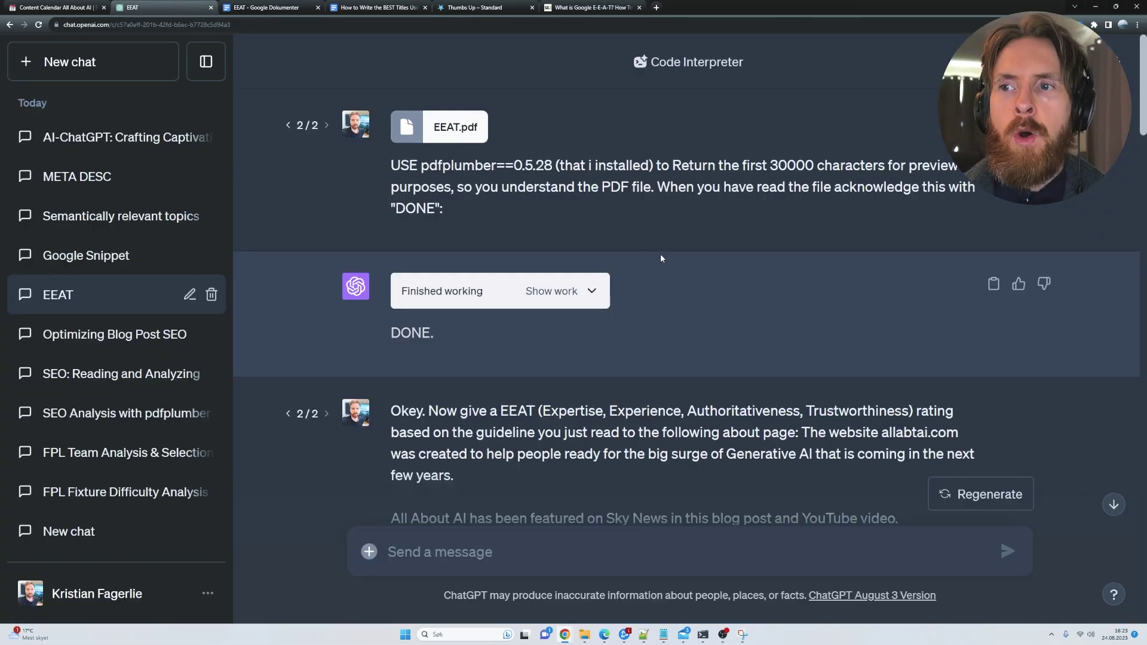
click(205, 61)
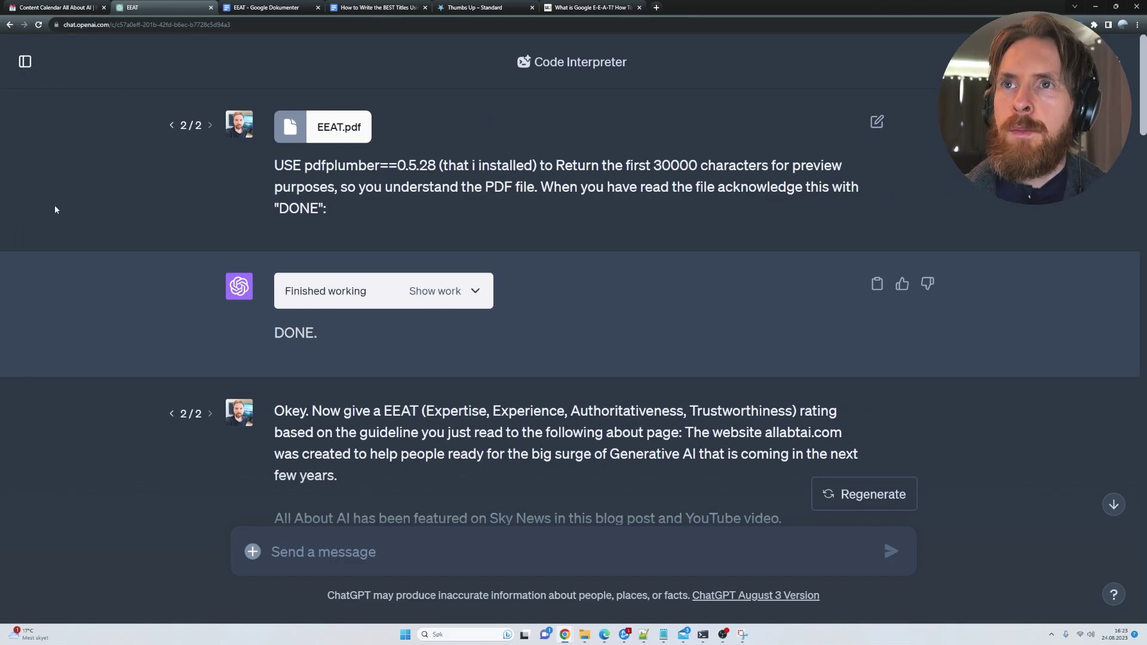
Step: Skim the four-page EEAT guideline document in Google Docs, then go back to the EEAT ChatGPT chat
click(275, 7)
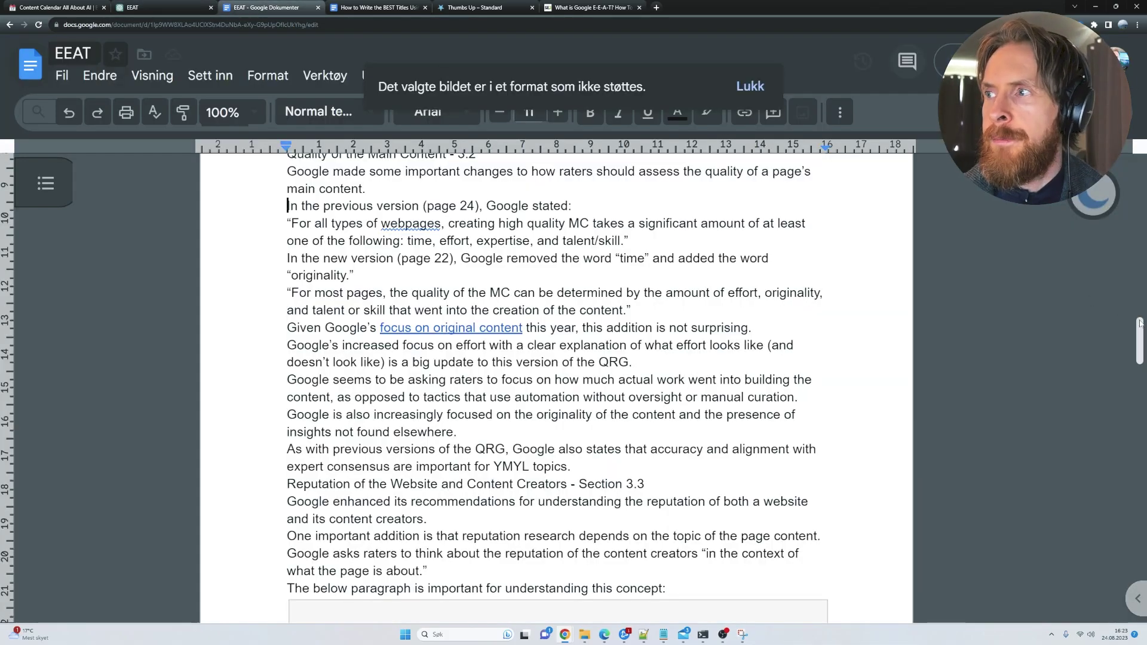
drag(1138, 344, 1125, 179)
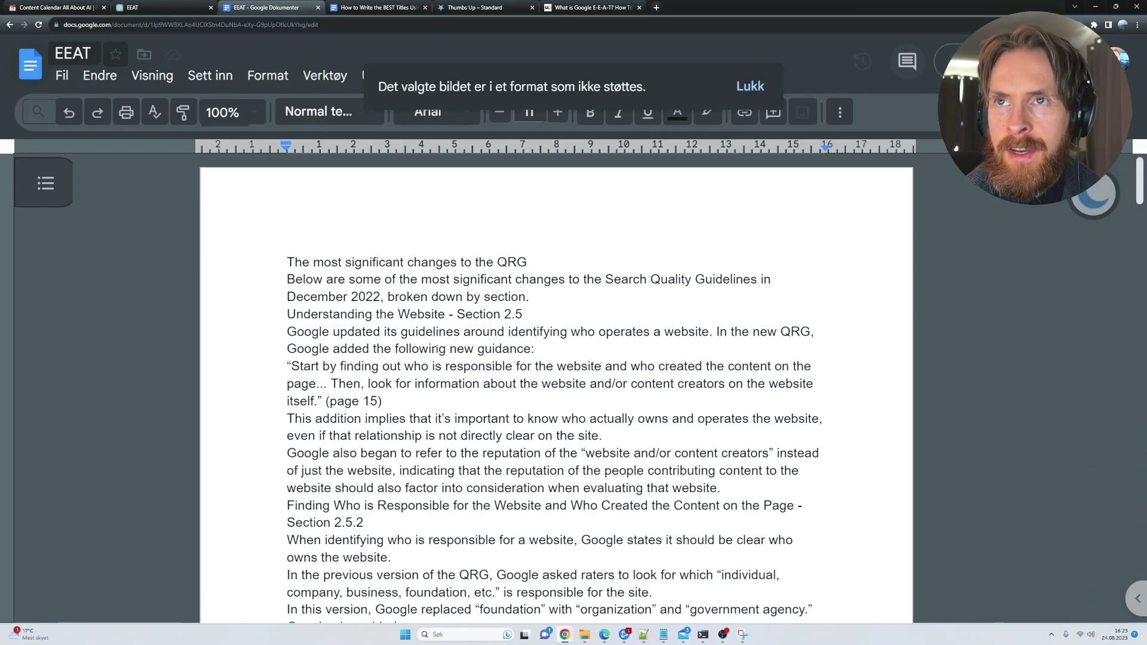
key(ctrl+Page_Up)
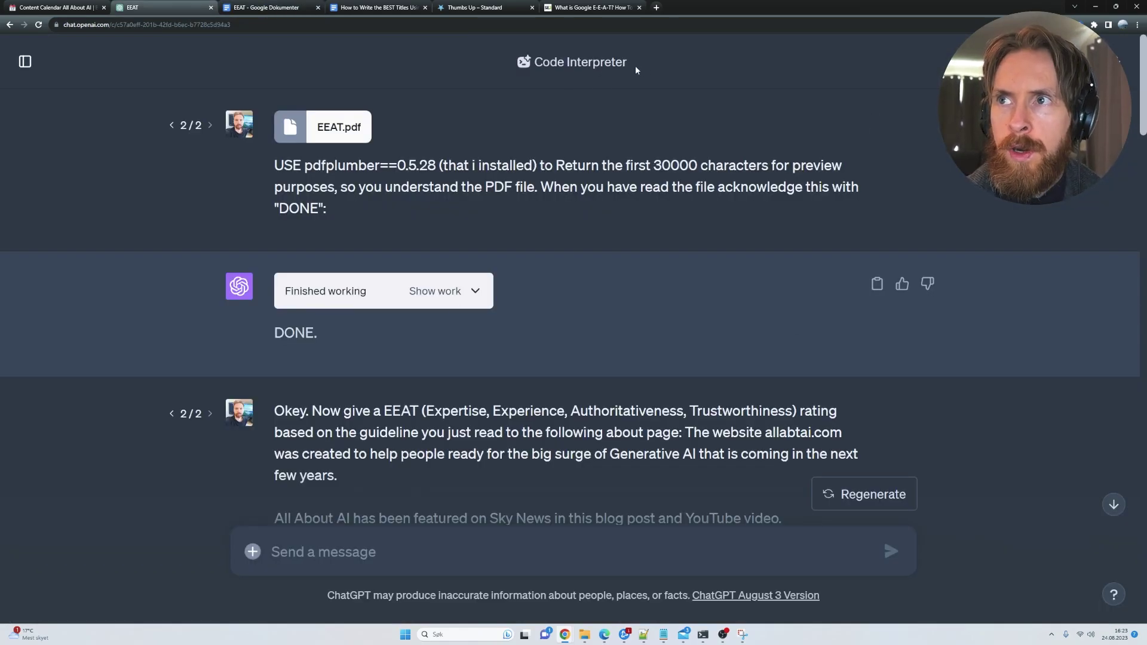
Step: Highlight the Code Interpreter, pdfplumber and 30000-character prompt instructions, then the EEAT rating request
drag(632, 67, 523, 62)
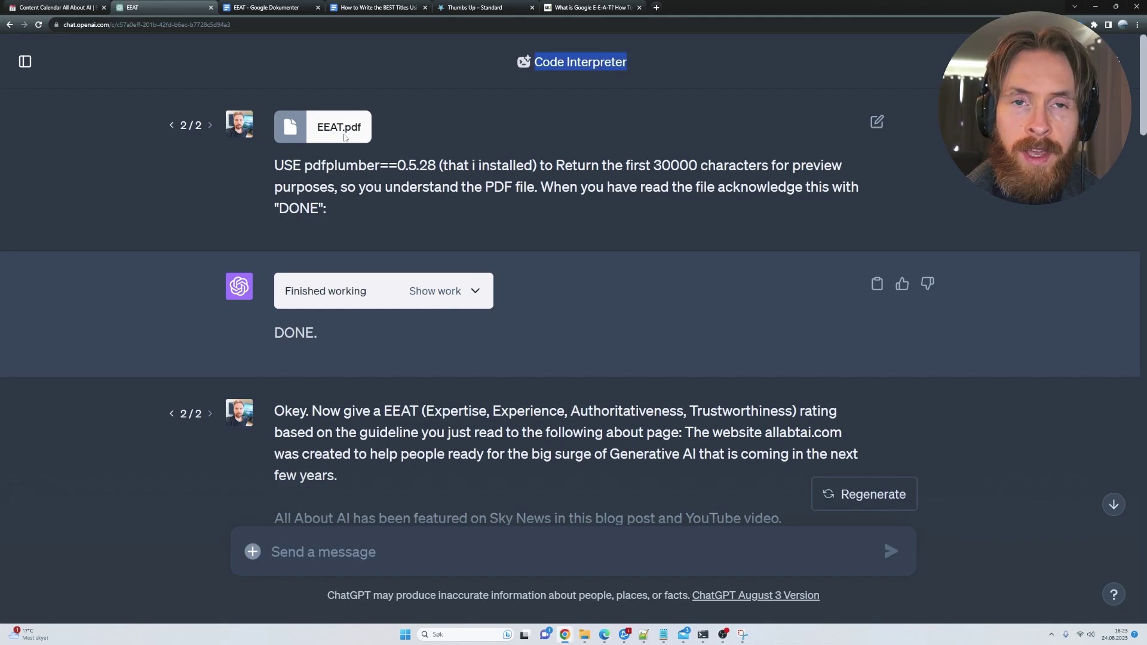
drag(274, 166, 550, 167)
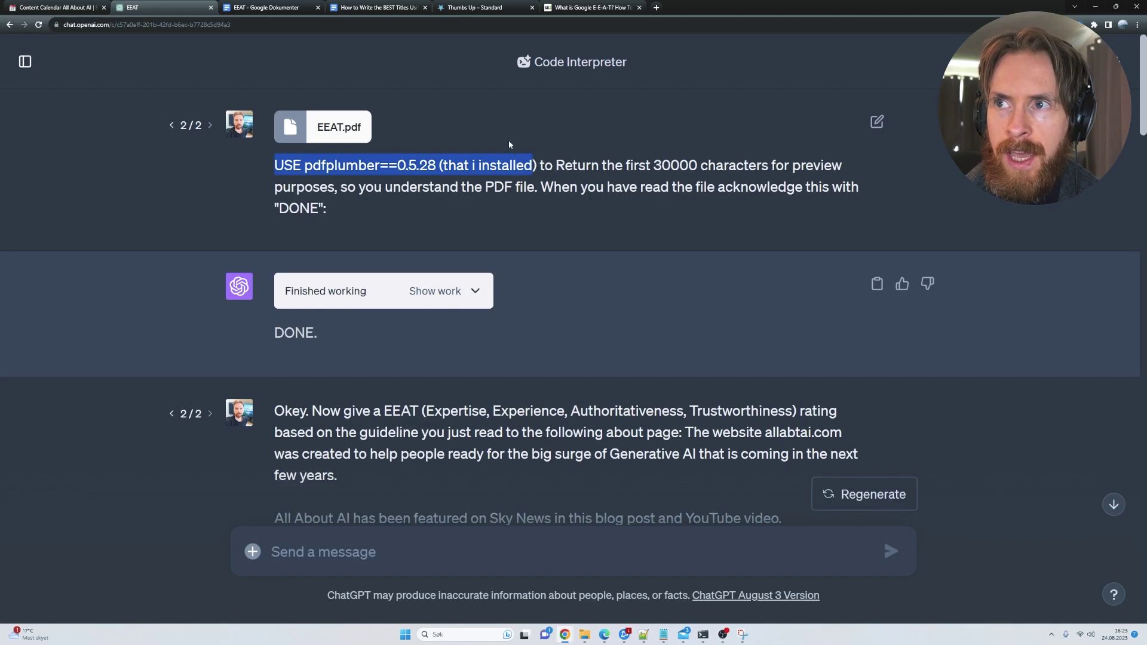
click(501, 154)
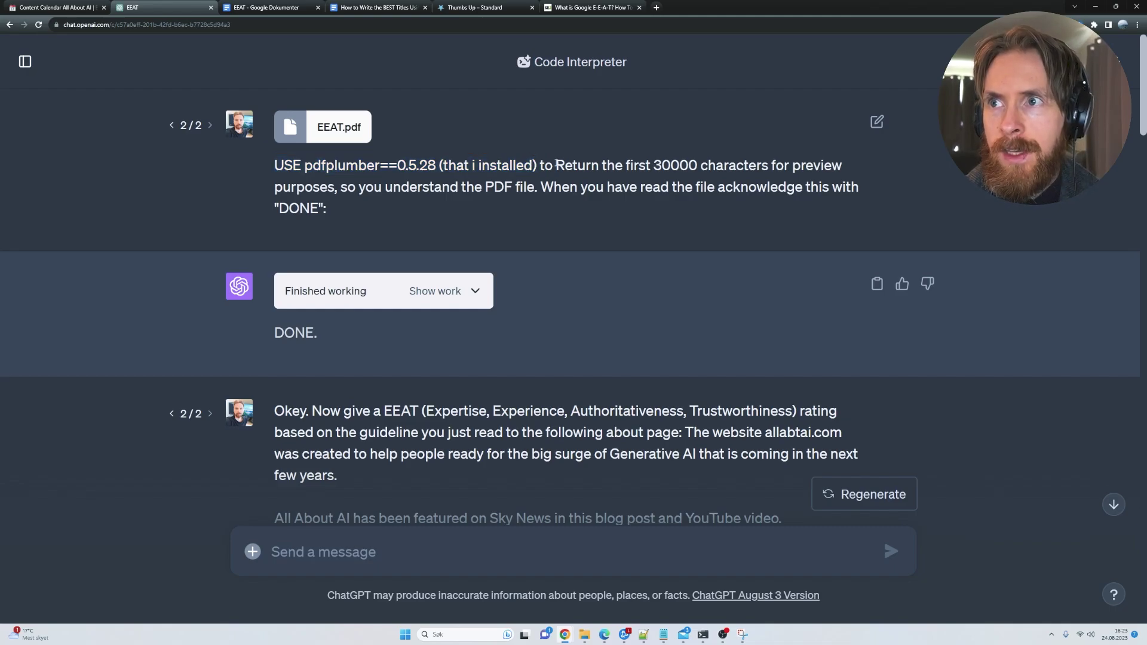
drag(556, 166, 407, 209)
click(342, 213)
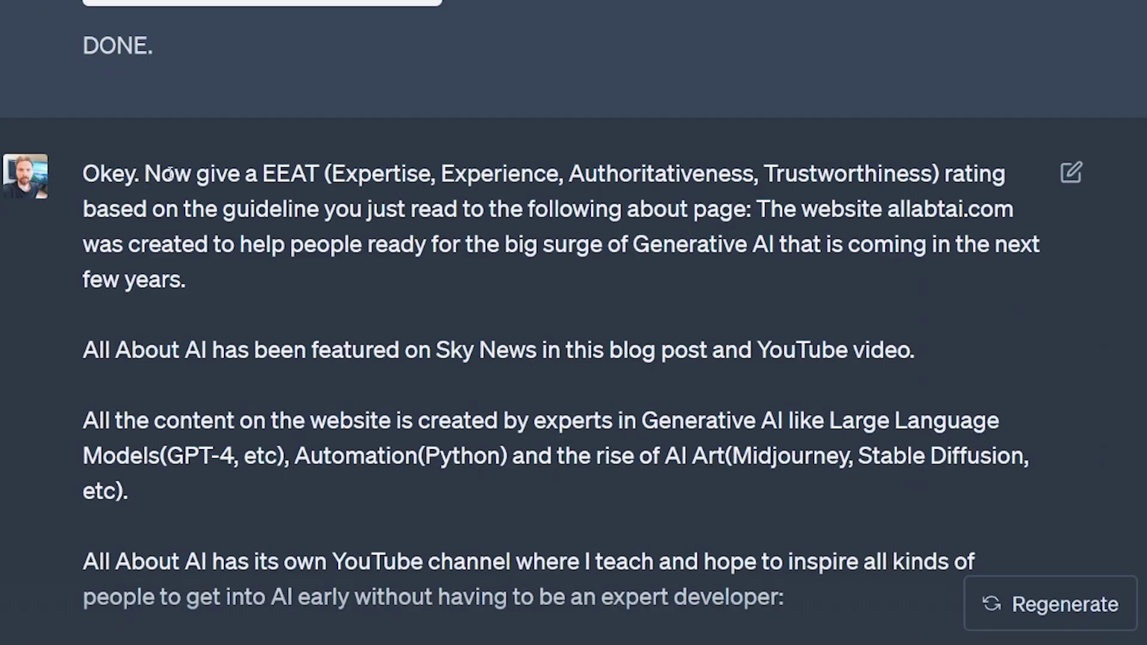
drag(182, 174, 774, 218)
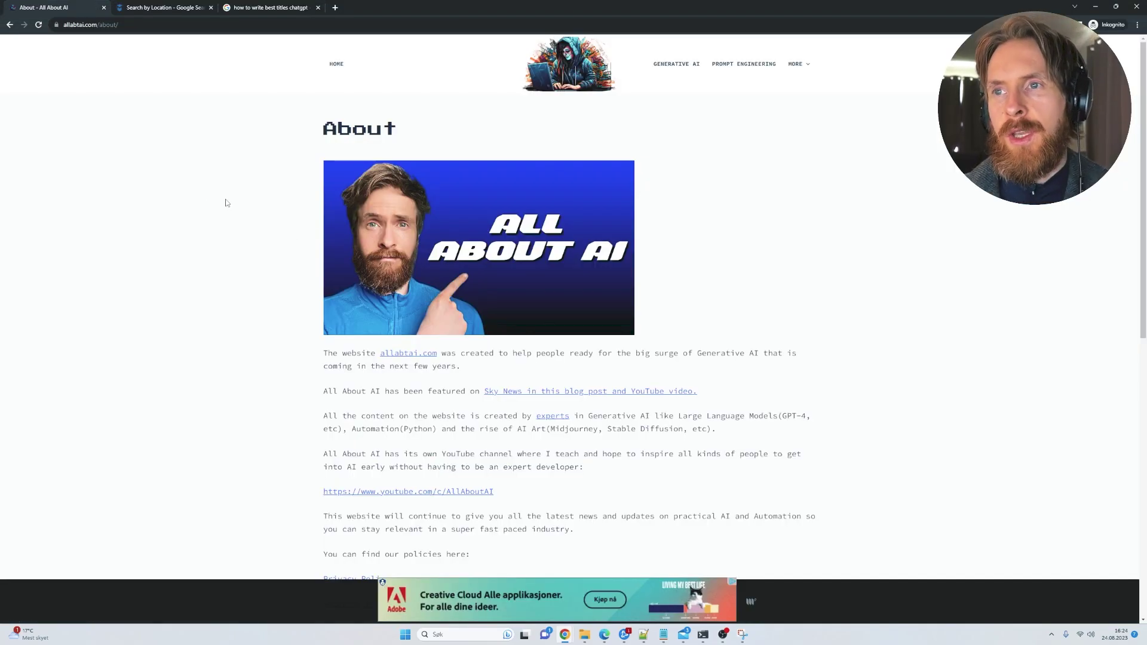
scroll(233, 197, down, 2)
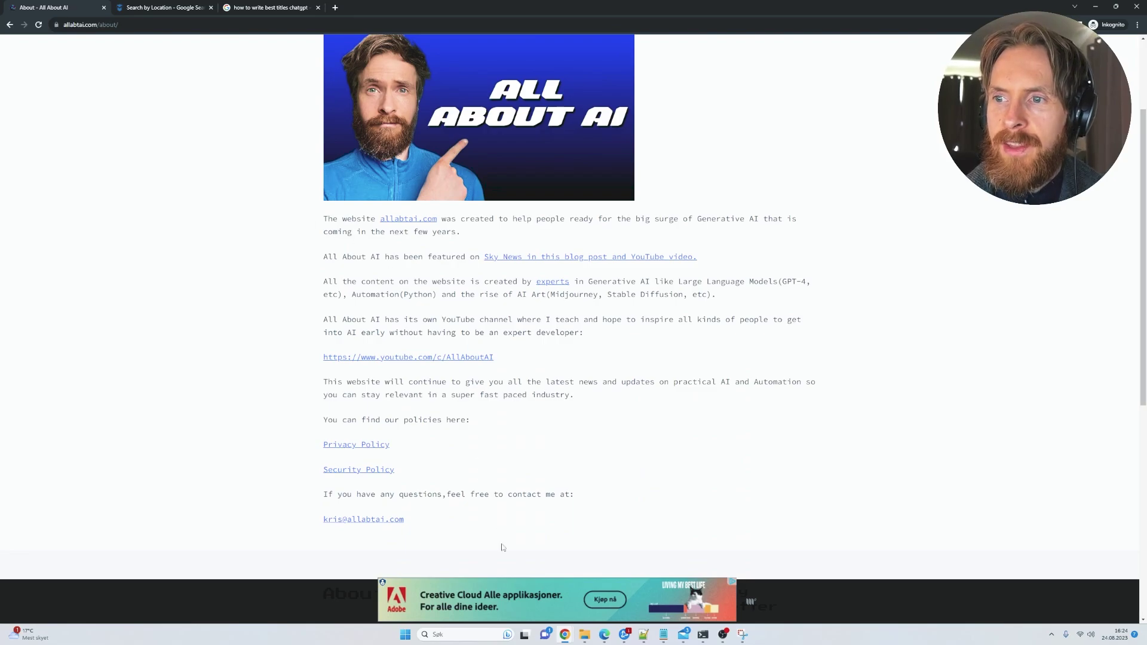
scroll(281, 204, up, 2)
scroll(251, 239, down, 3)
scroll(276, 243, up, 1)
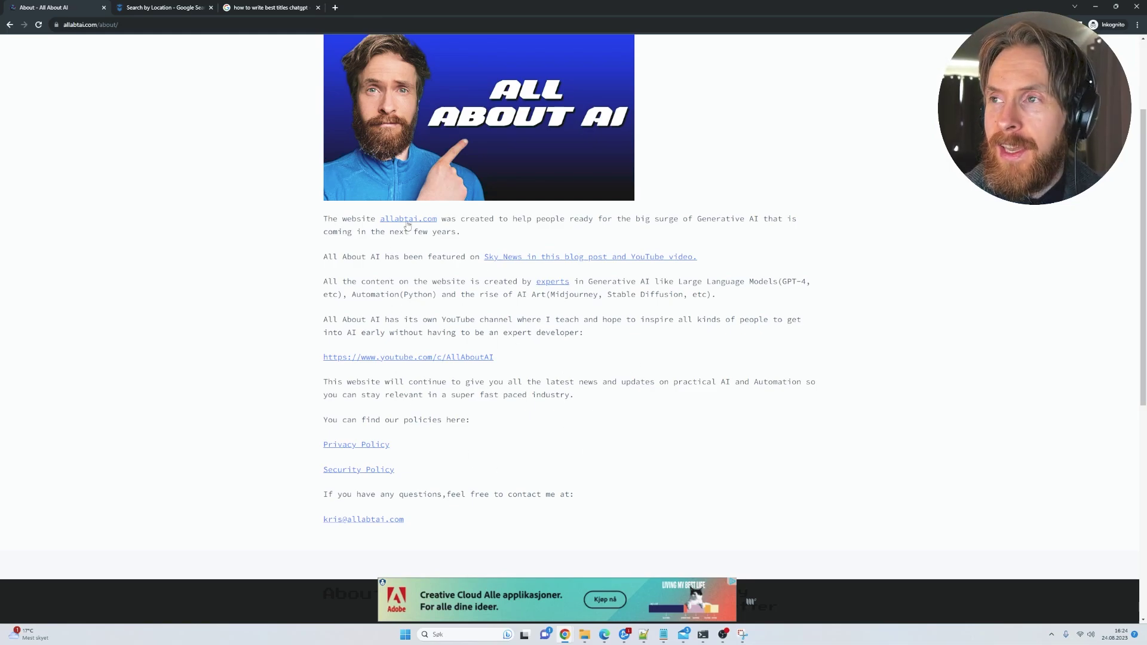
Step: Hide the About page and scroll the ChatGPT chat to the EEAT rating answer
click(1097, 12)
click(217, 351)
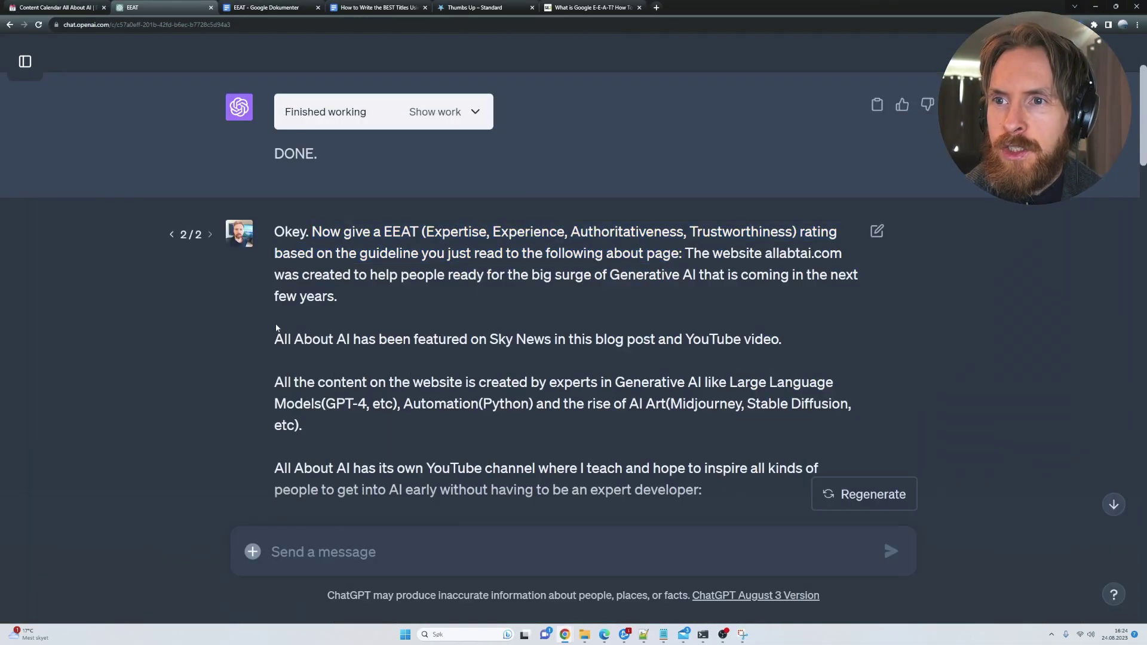
scroll(273, 326, down, 14)
scroll(436, 252, up, 5)
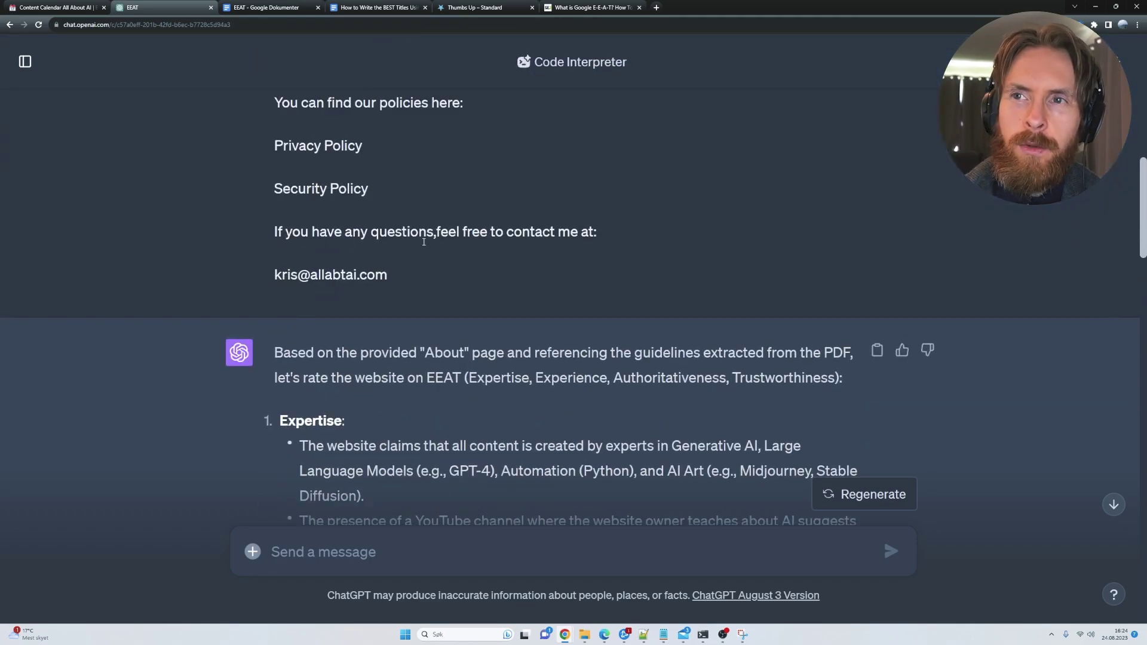
scroll(436, 252, up, 5)
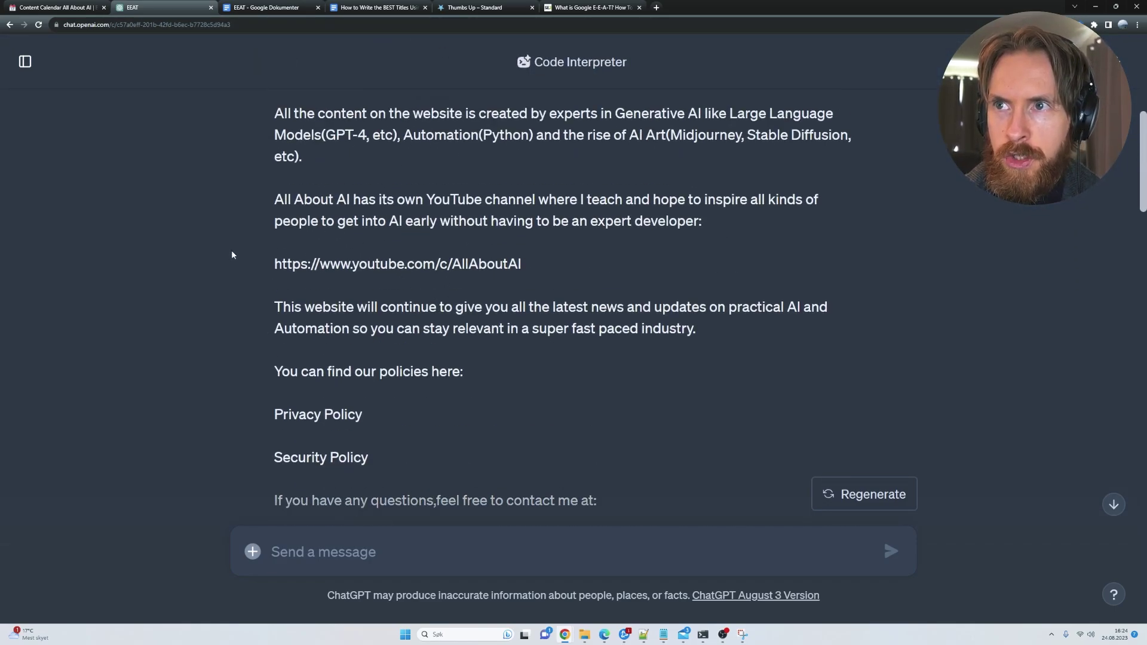
scroll(235, 251, down, 3)
scroll(235, 252, down, 5)
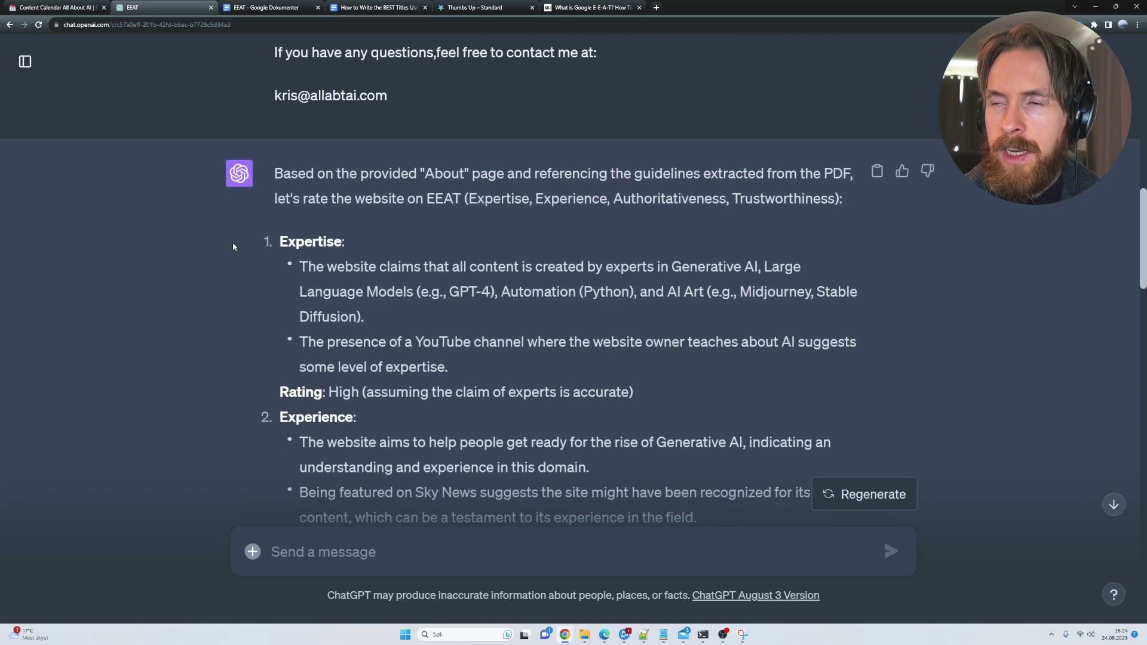
scroll(234, 247, down, 3)
scroll(233, 245, up, 2)
scroll(234, 246, up, 1)
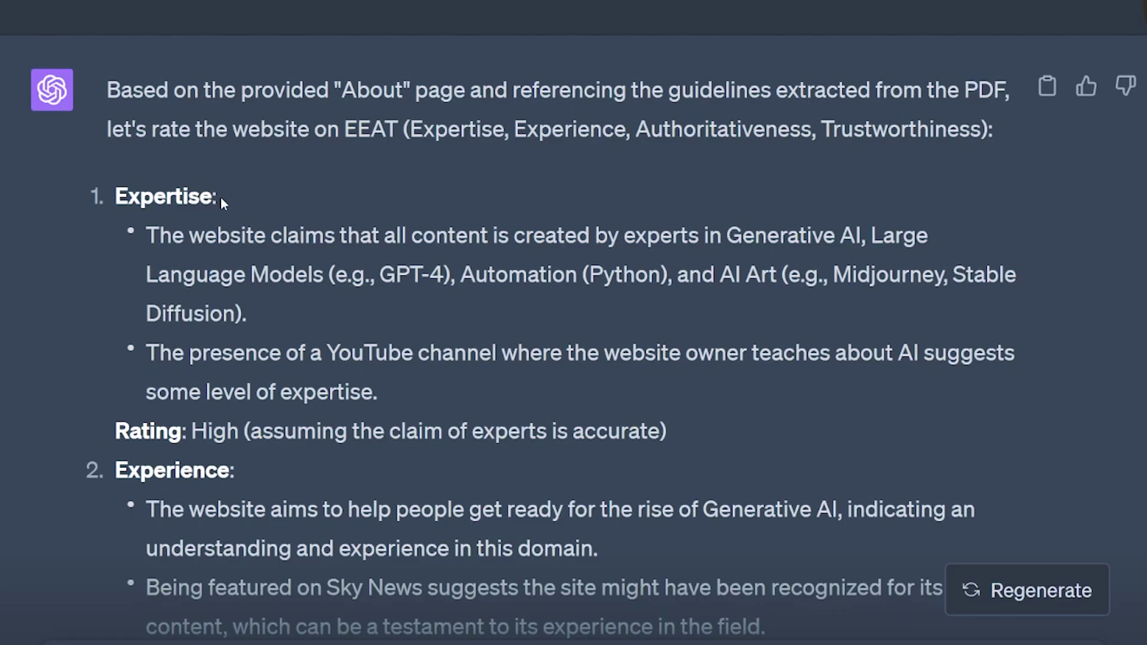
Step: Highlight the Expertise heading, its two reasons and its High rating
drag(348, 244, 276, 244)
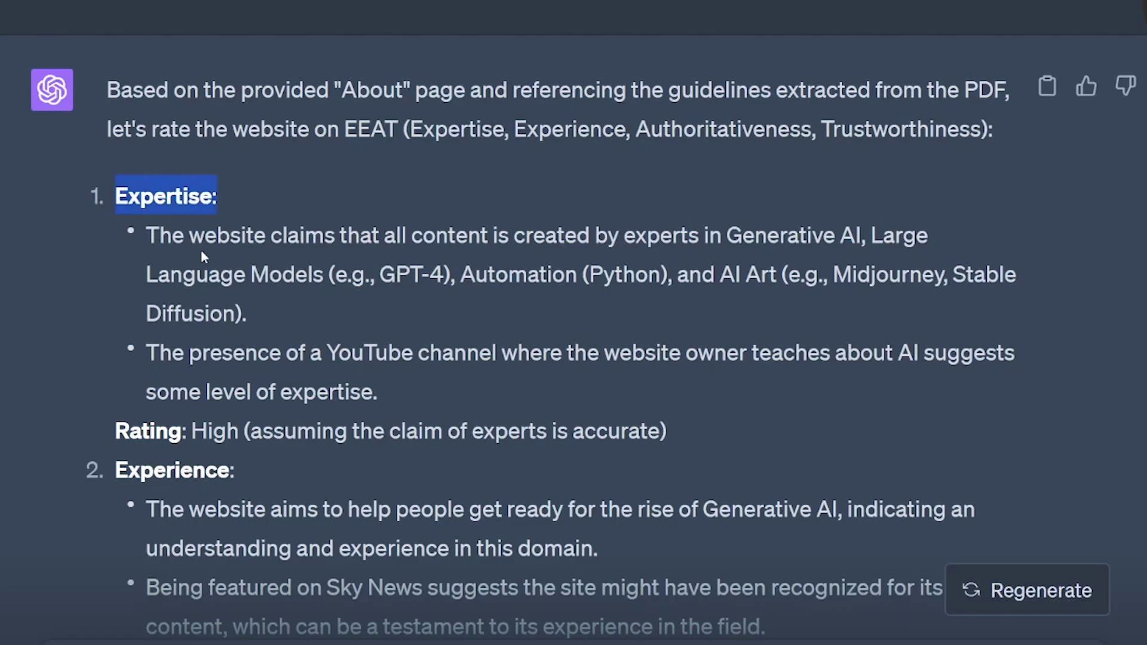
drag(148, 235, 498, 411)
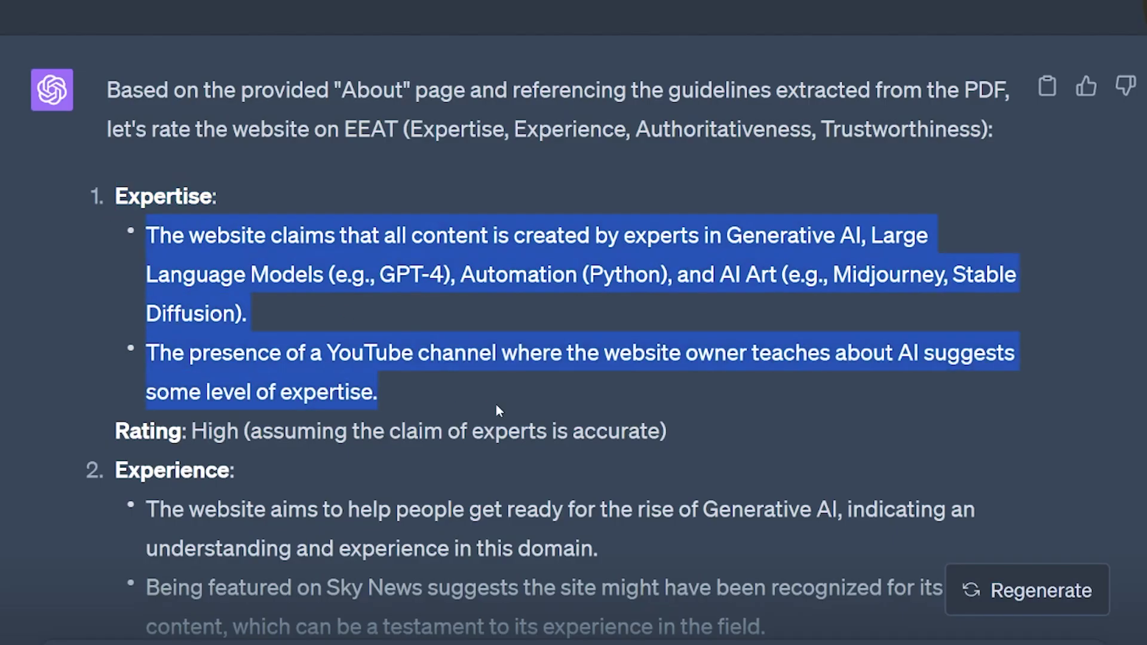
double_click(215, 431)
scroll(311, 359, down, 3)
scroll(311, 358, down, 3)
Step: Highlight the Medium-High Authoritativeness rating, then read on toward the Trustworthiness rating and improvement tips
drag(317, 245, 209, 246)
scroll(94, 275, down, 1)
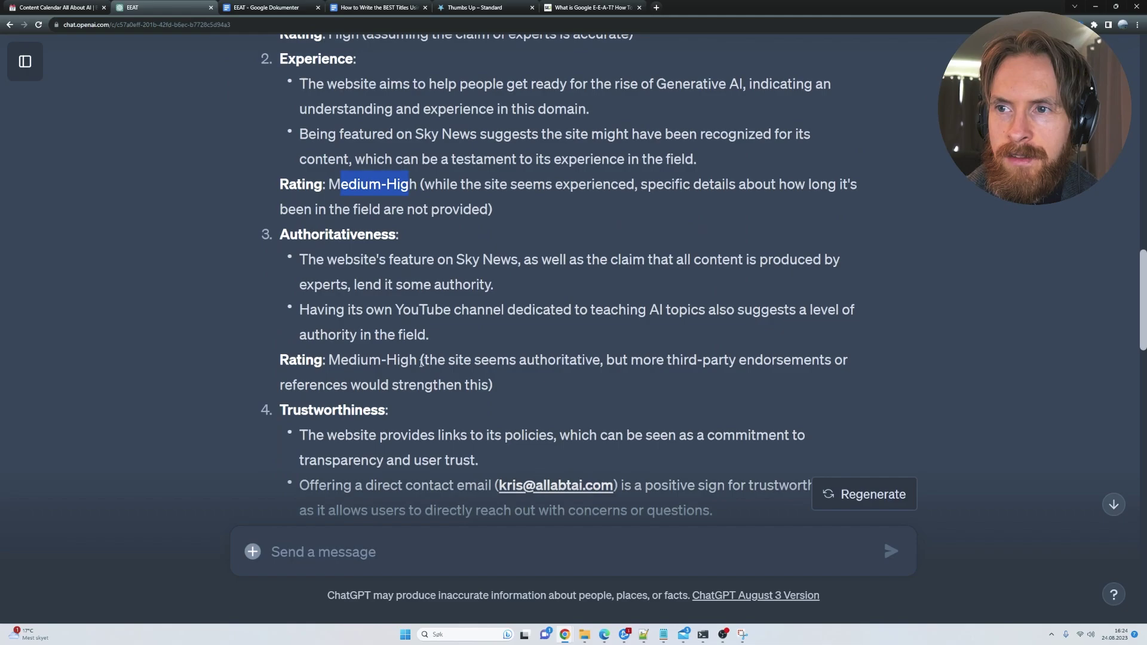
drag(421, 362, 329, 356)
click(199, 351)
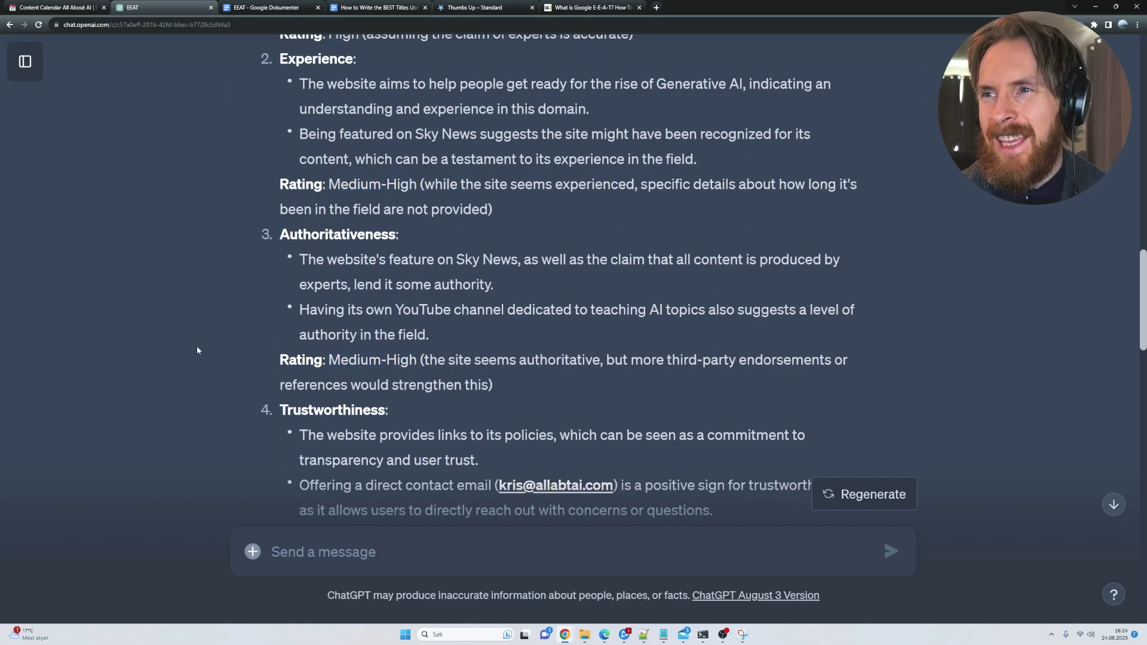
scroll(209, 349, down, 3)
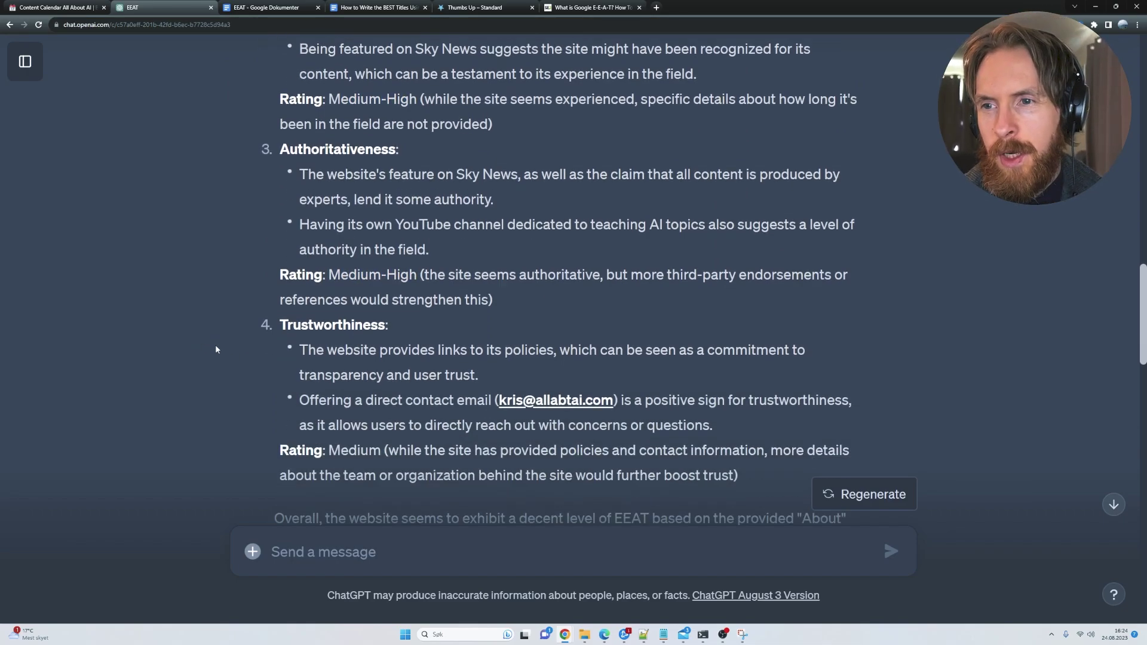
scroll(217, 348, down, 5)
drag(275, 176, 496, 181)
click(519, 183)
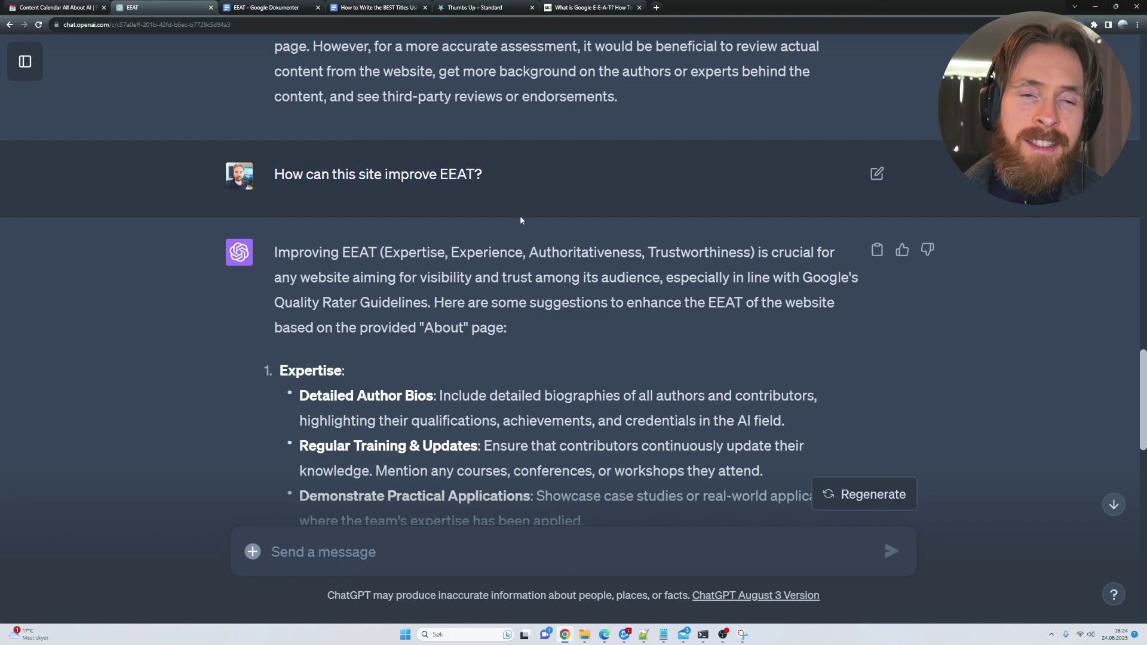
scroll(520, 220, down, 3)
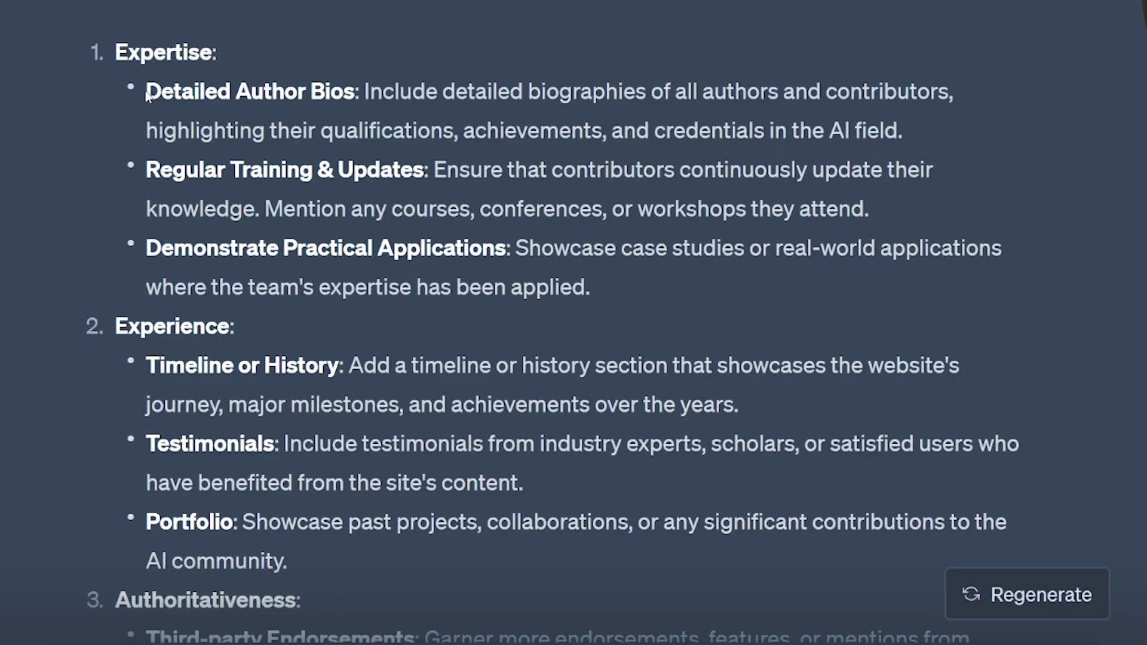
drag(299, 171, 436, 172)
drag(147, 170, 431, 171)
drag(162, 250, 495, 250)
scroll(98, 251, down, 3)
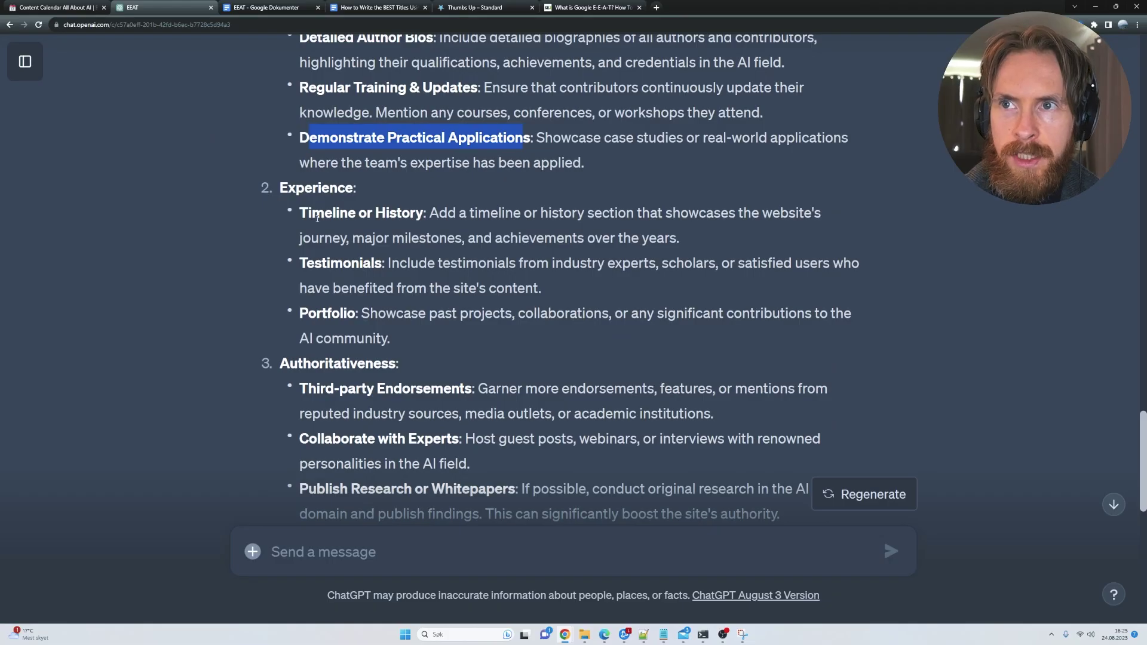
drag(146, 156, 323, 150)
drag(300, 262, 382, 262)
click(303, 313)
drag(301, 313, 360, 313)
scroll(233, 295, down, 2)
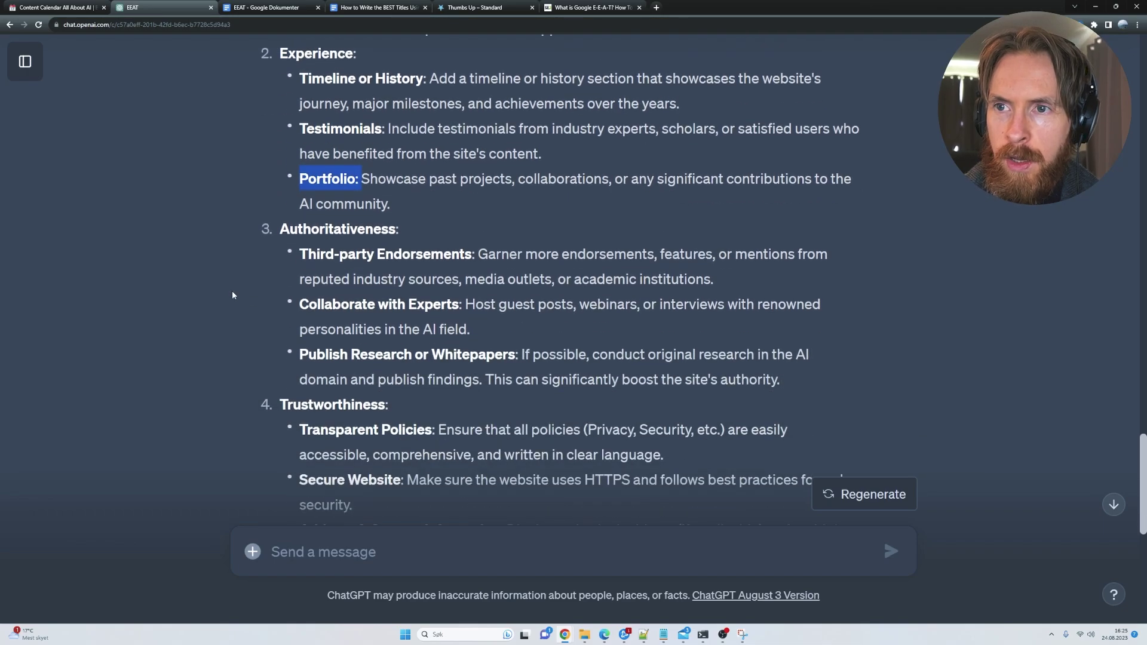
drag(309, 254, 468, 254)
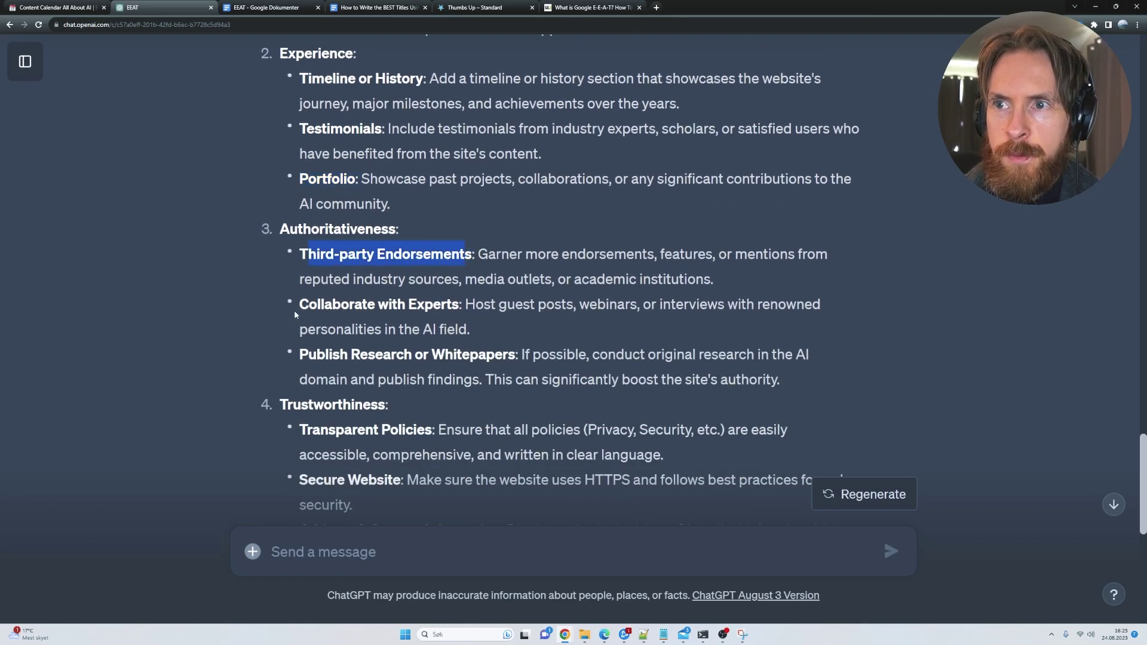
drag(300, 304, 452, 304)
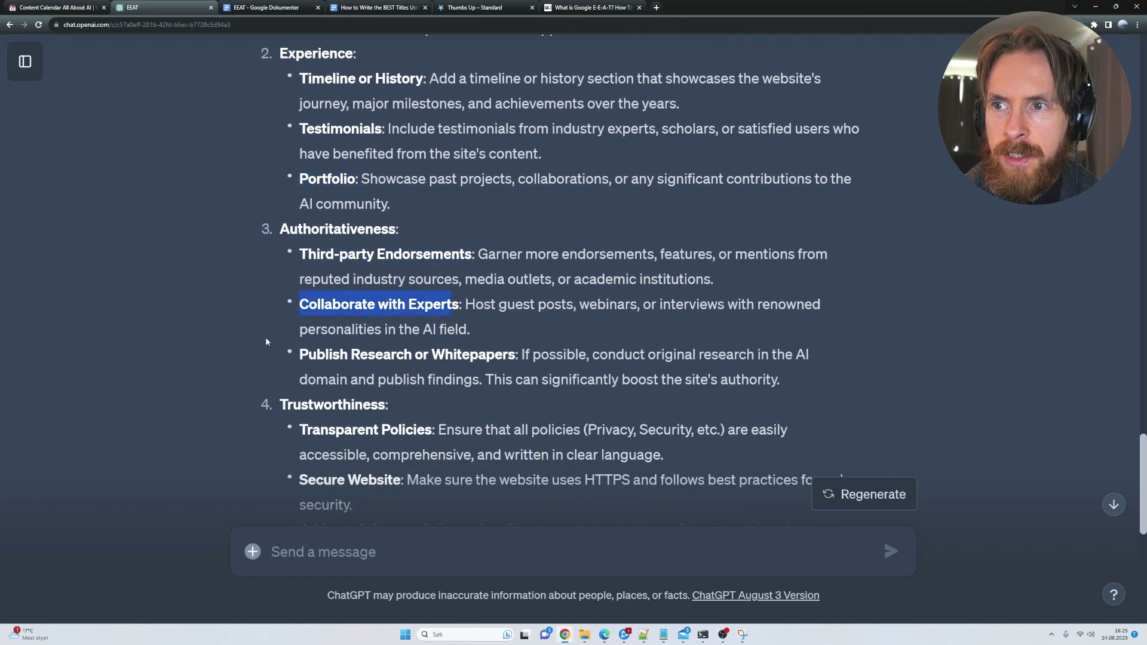
scroll(251, 329, down, 3)
scroll(238, 320, down, 3)
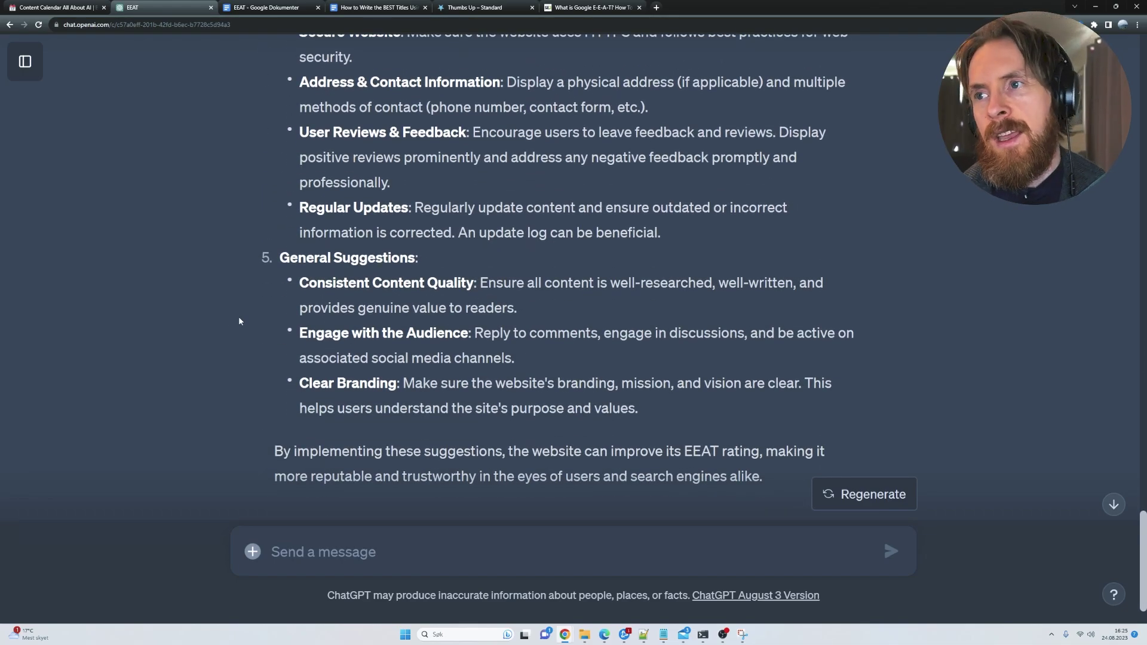
scroll(238, 321, down, 2)
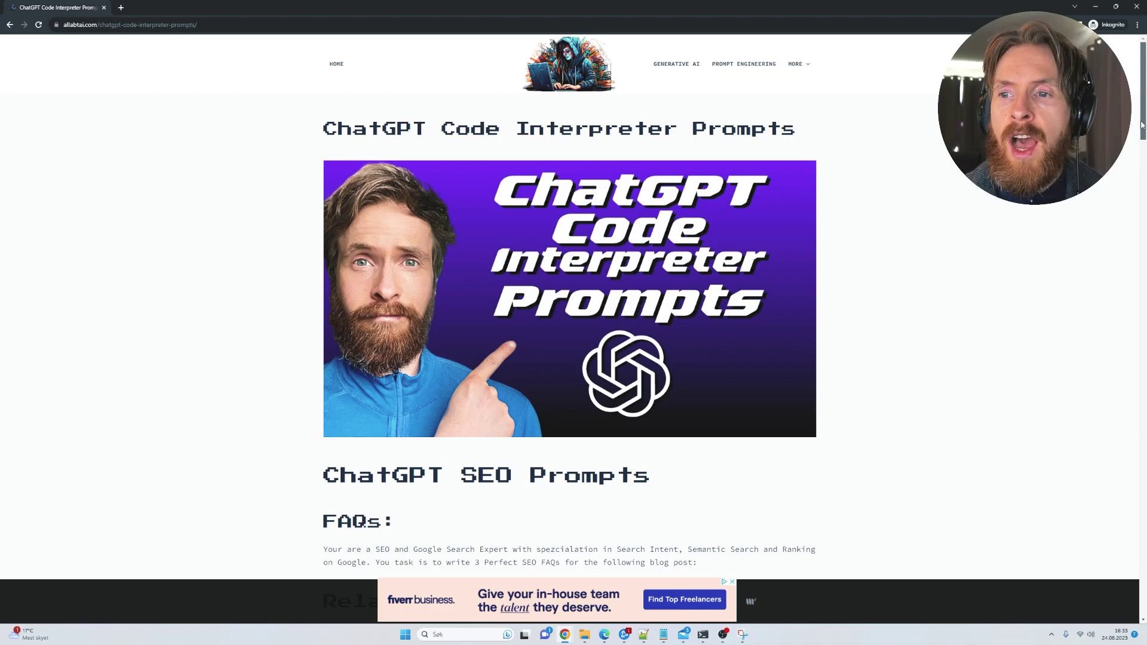
Step: Scroll the Code Interpreter Prompts page to the FAQs, Related Topics, Meta Desc and EEAT prompts
drag(1141, 124, 1144, 71)
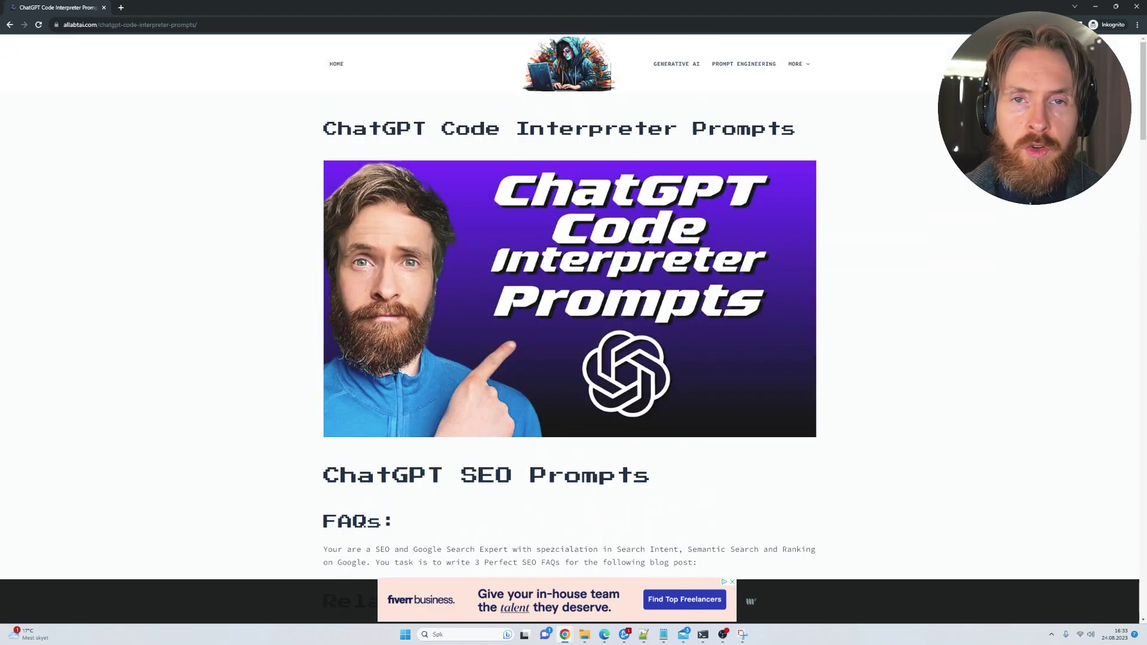